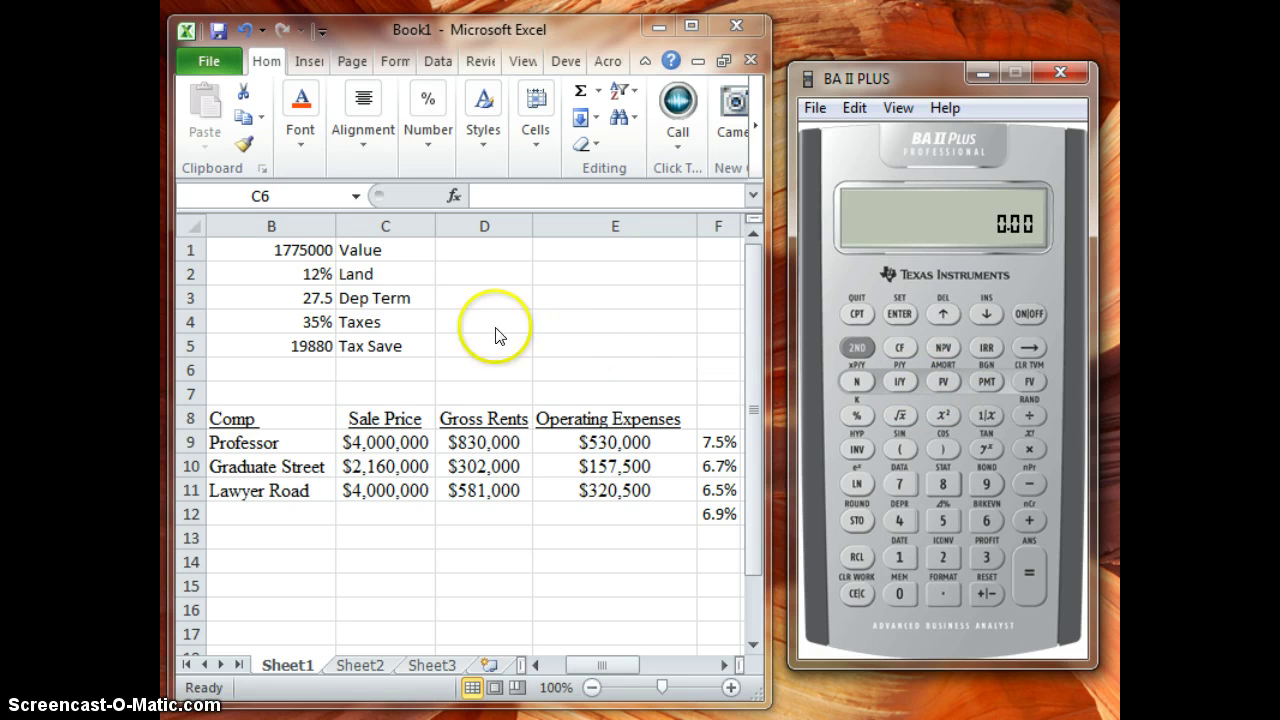
Review the value, land share, depreciation term and tax rate in B1:B4, and the tax savings formula in B5
click(290, 252)
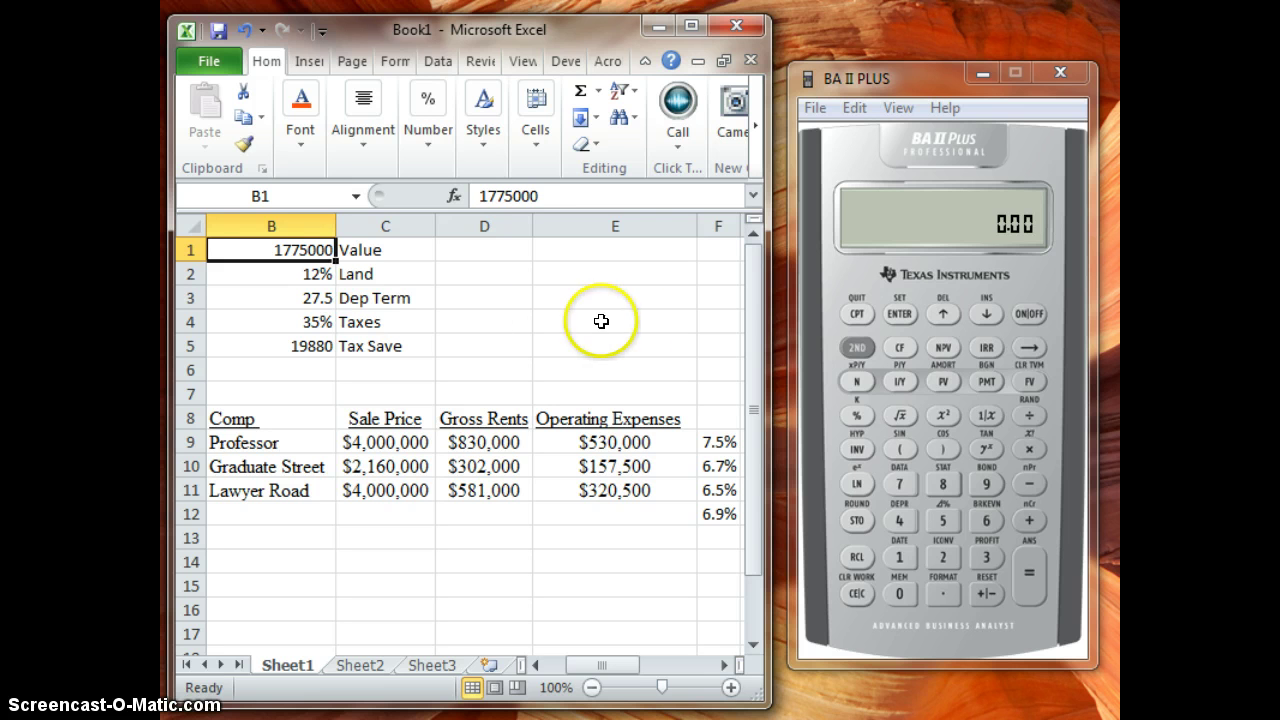
click(284, 276)
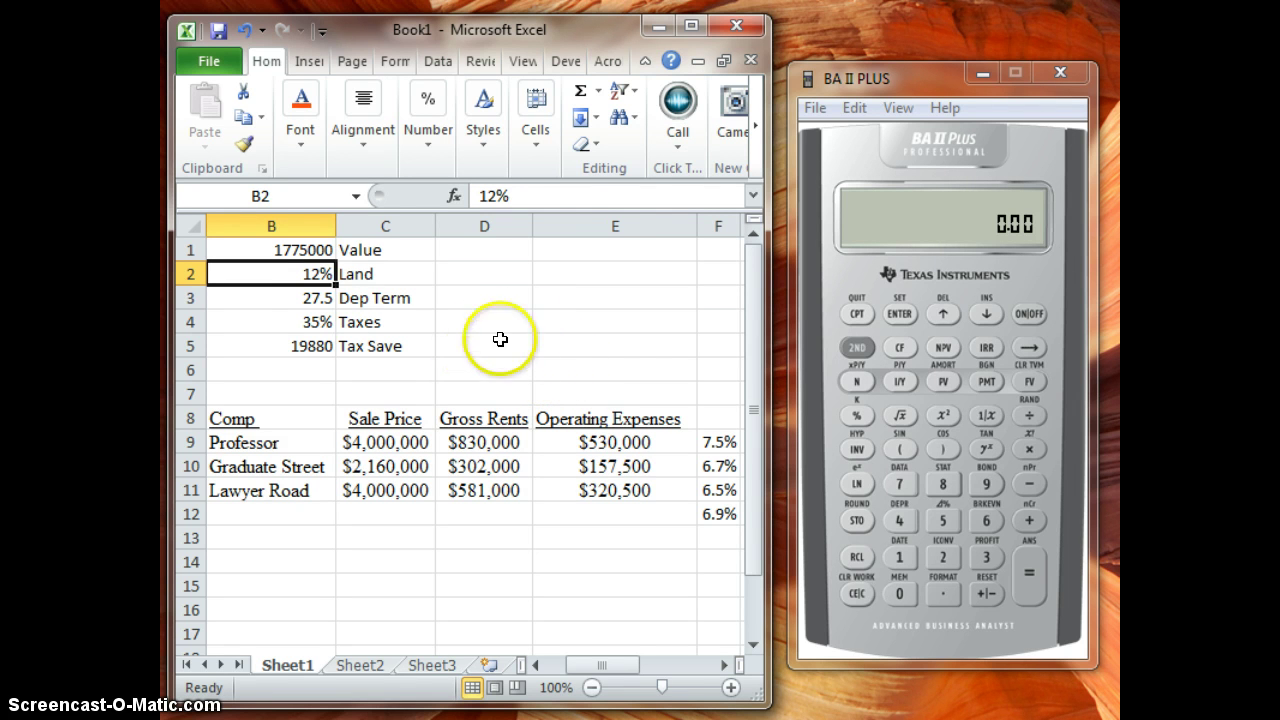
click(302, 297)
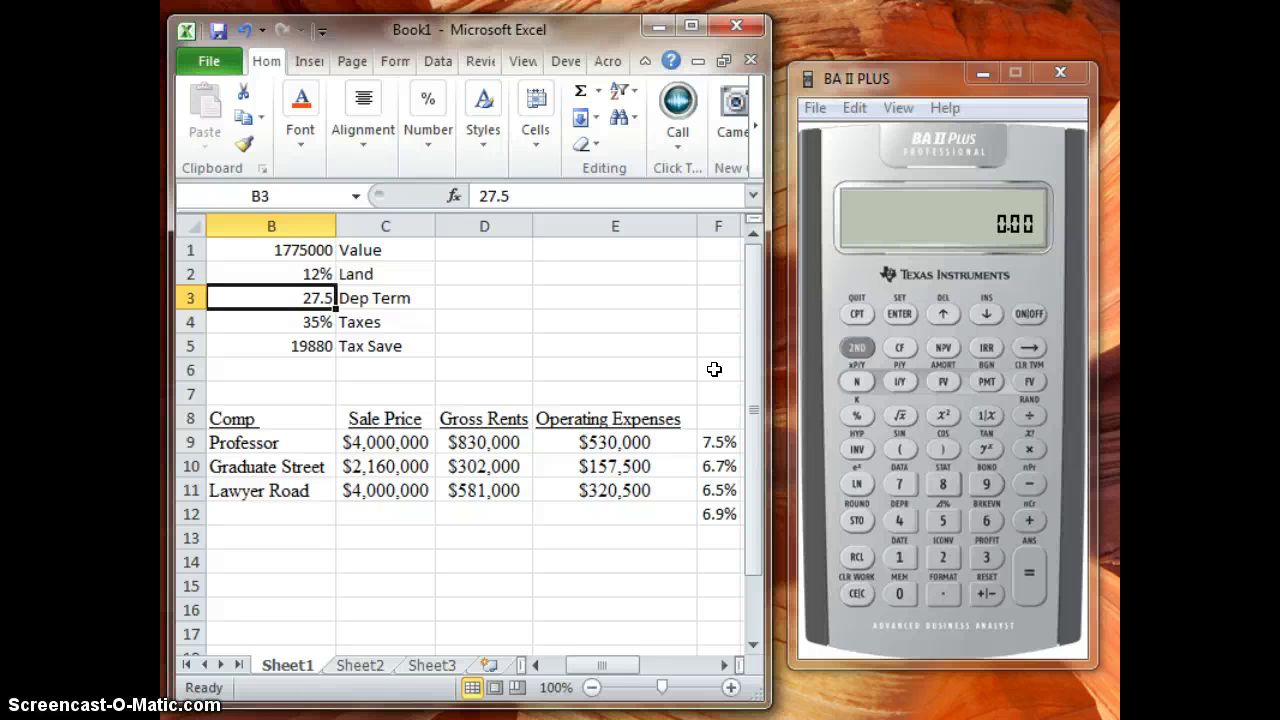
click(295, 323)
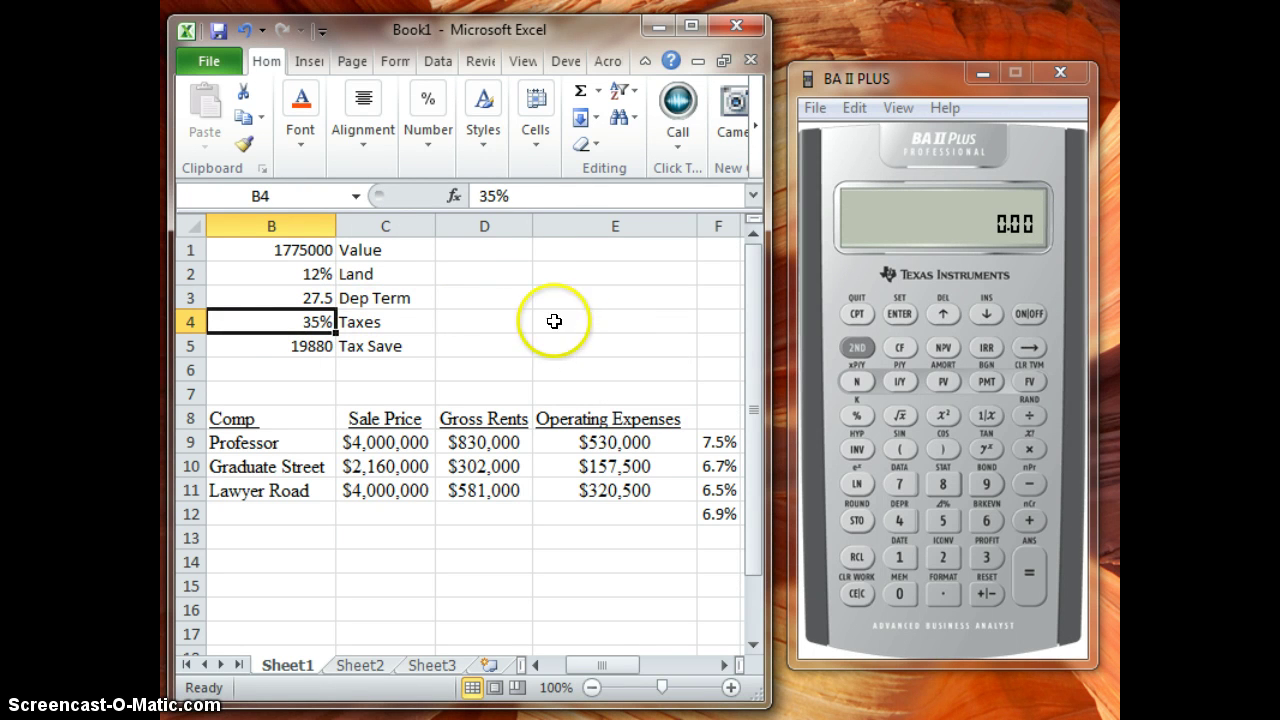
click(280, 350)
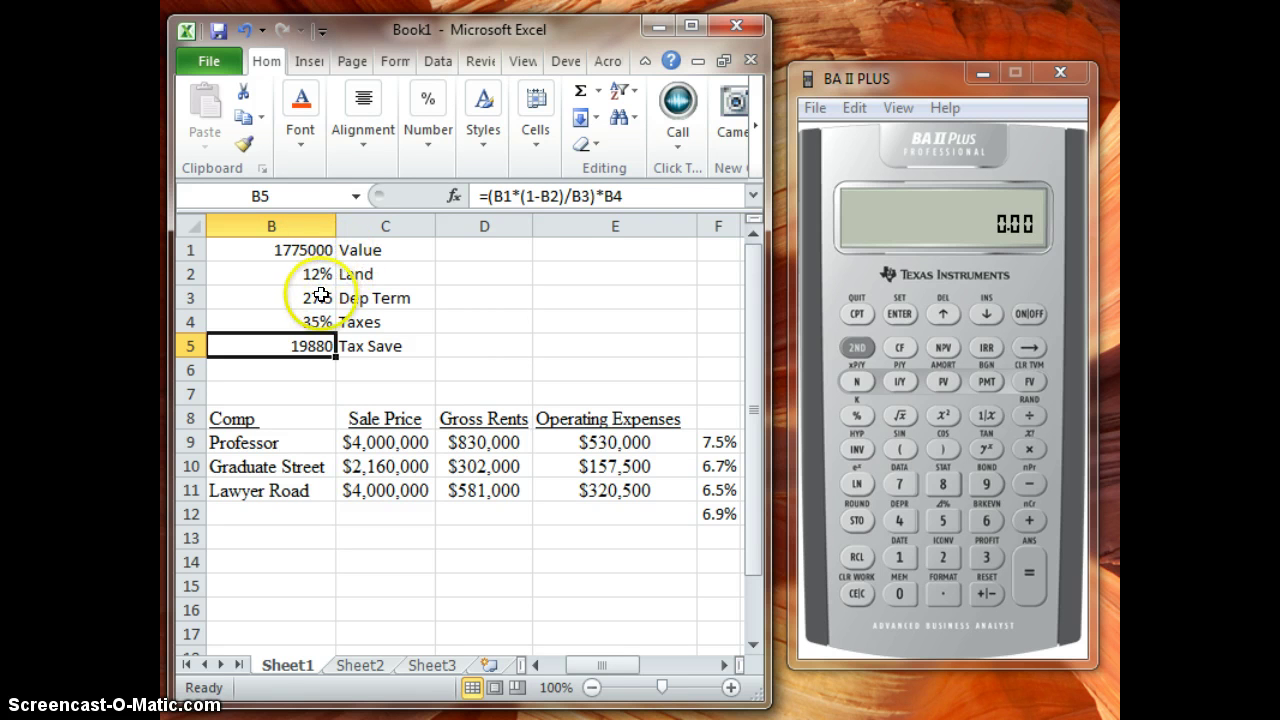
click(553, 196)
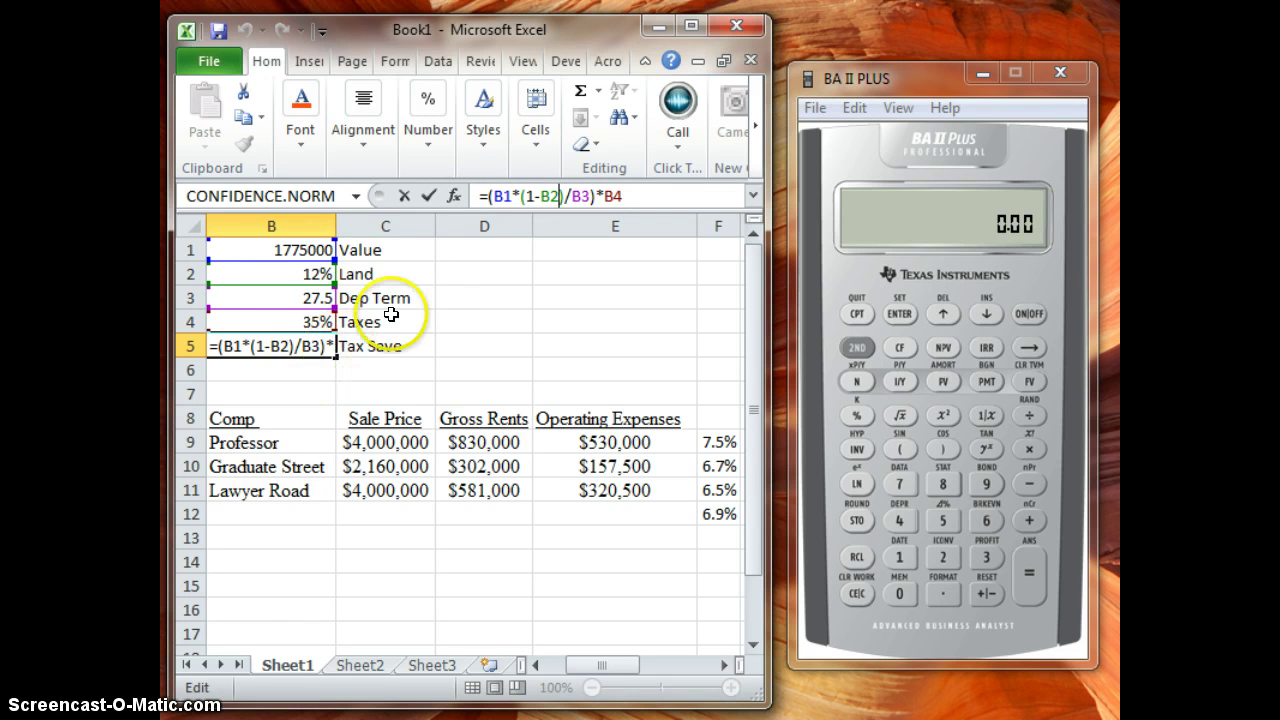
key(ctrl+Return)
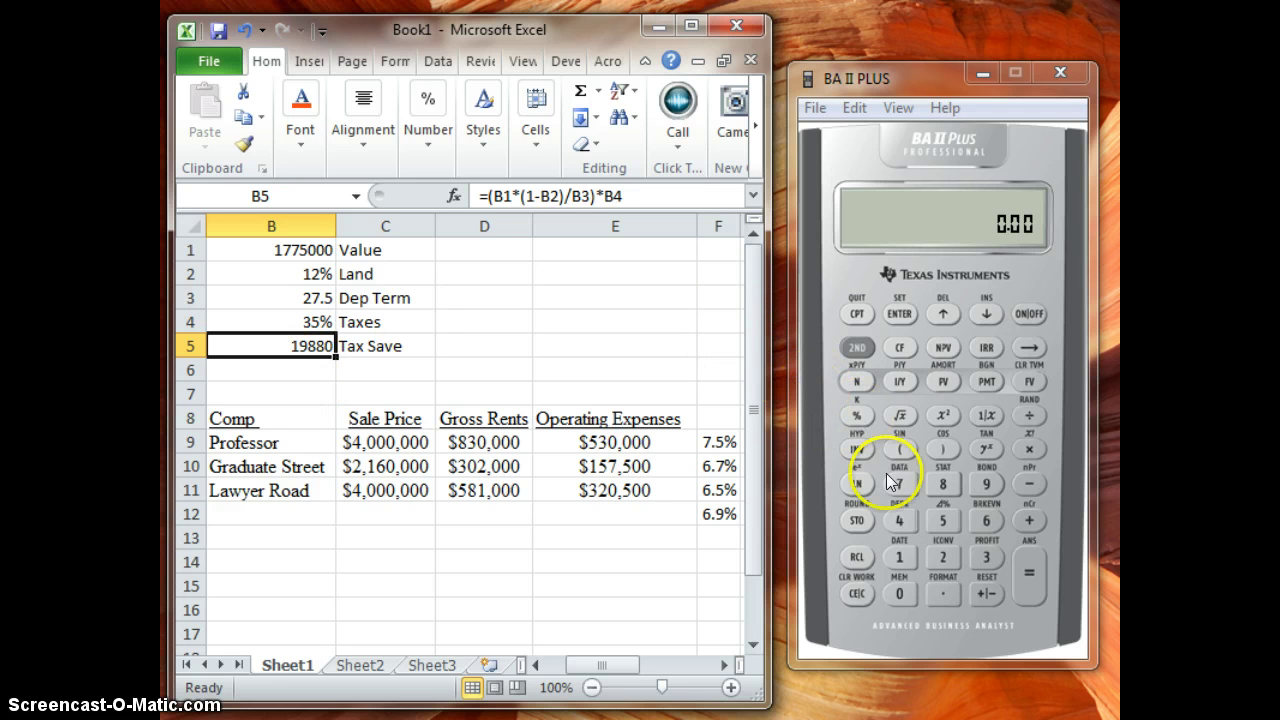
Switch to the BA II Plus calculator and multiply the 1,775,000 property value by .88 to get the depreciable amount
click(898, 558)
click(899, 482)
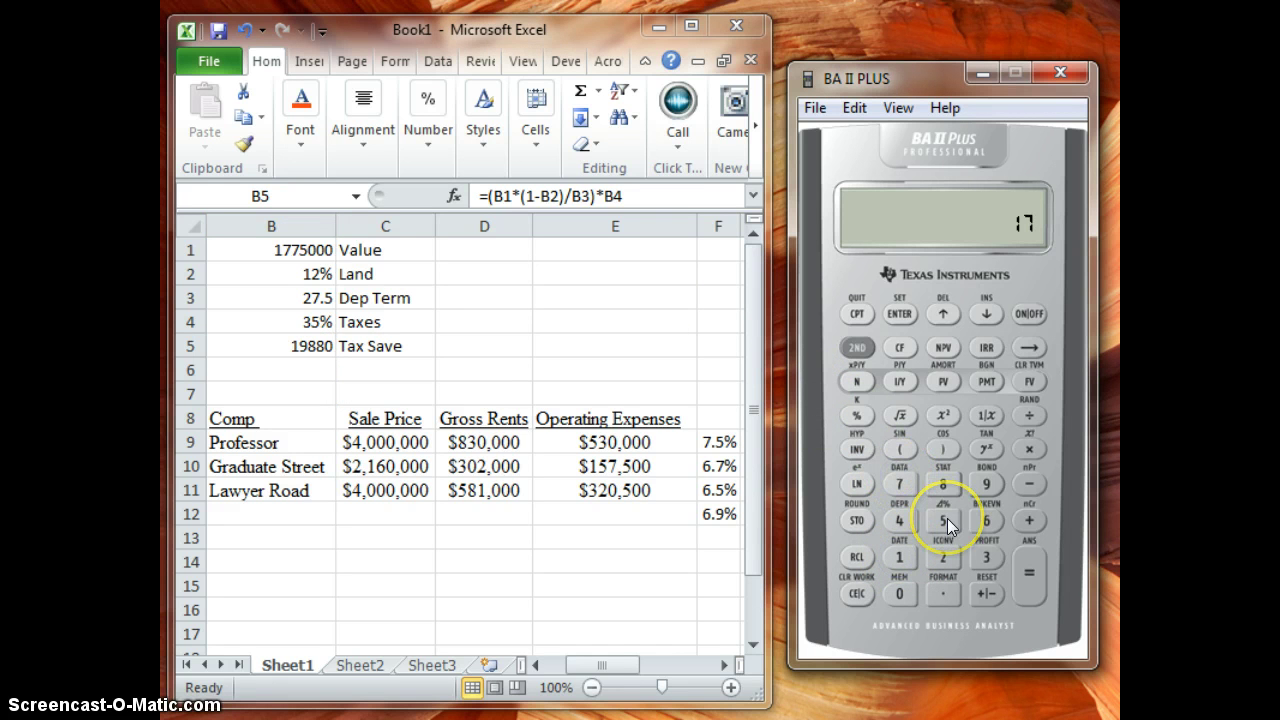
click(899, 483)
click(943, 521)
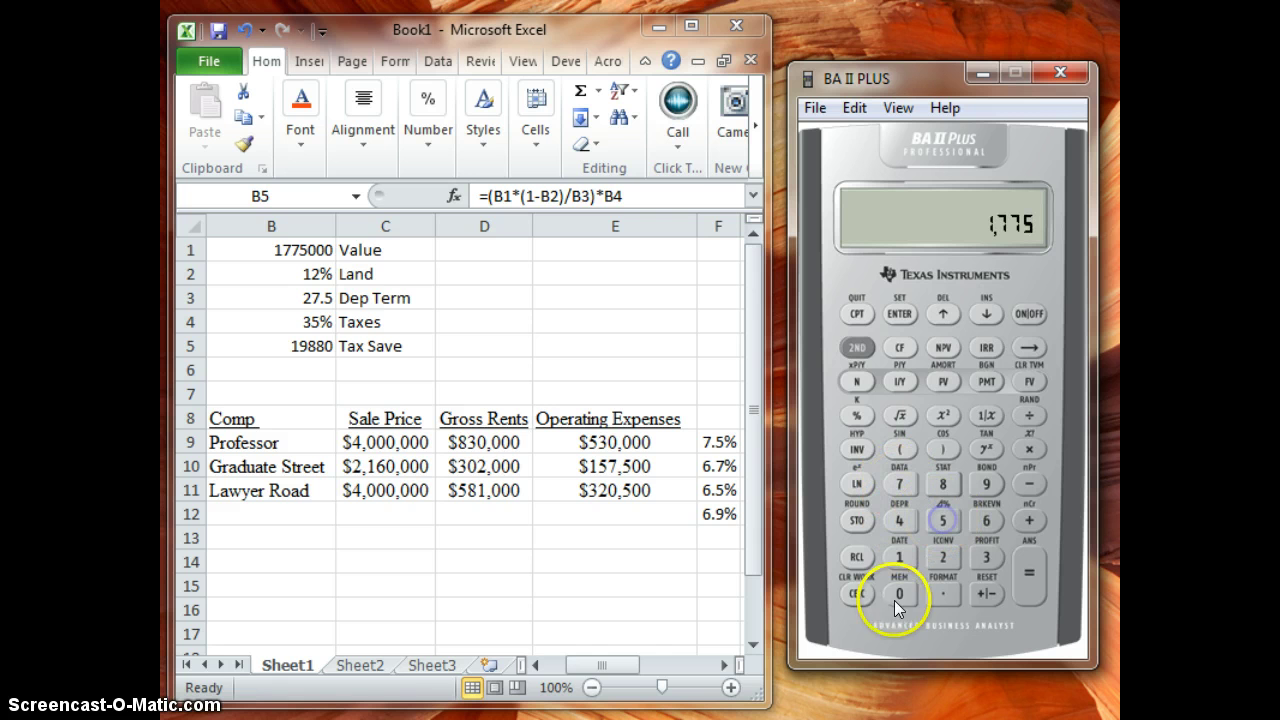
click(894, 594)
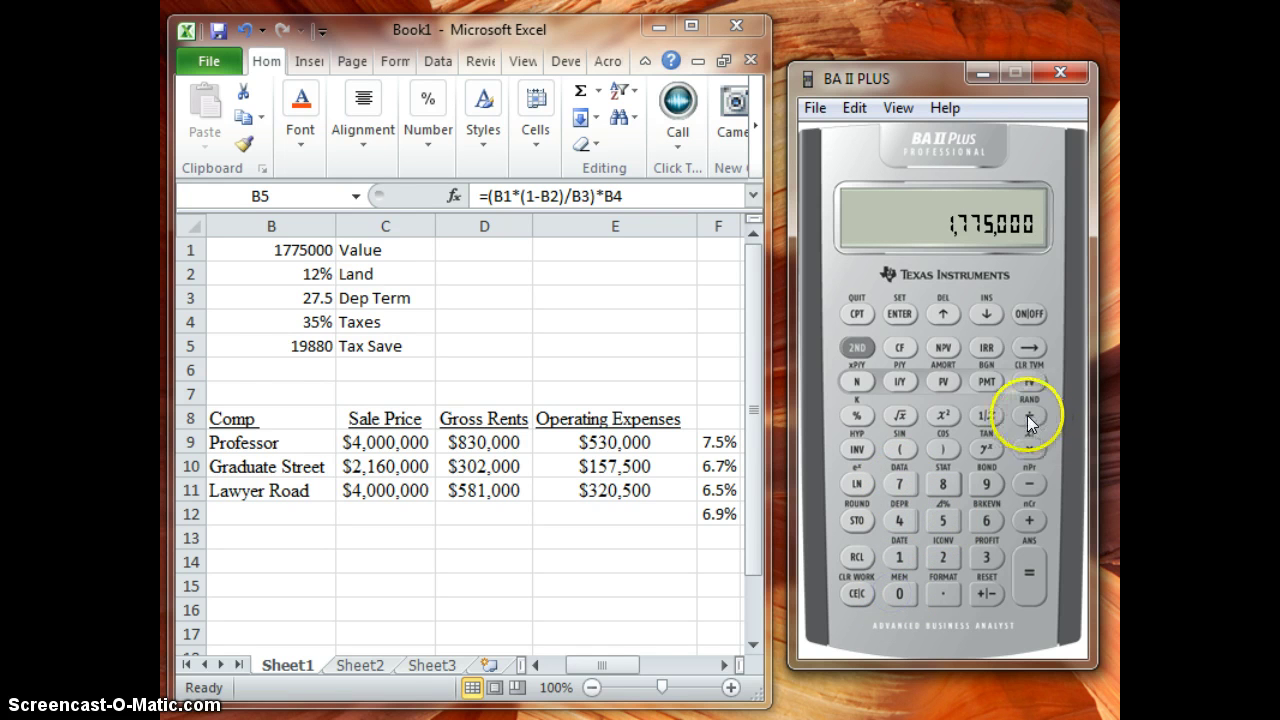
click(1031, 447)
click(942, 593)
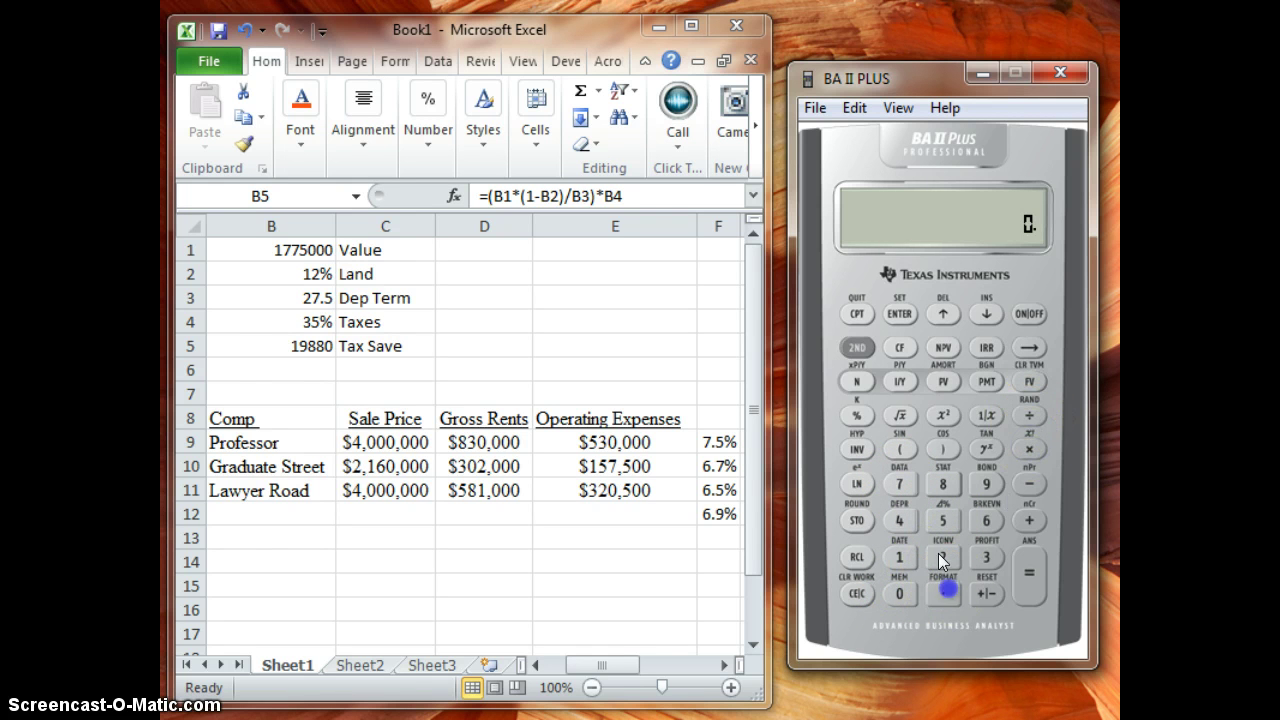
click(943, 484)
click(1031, 563)
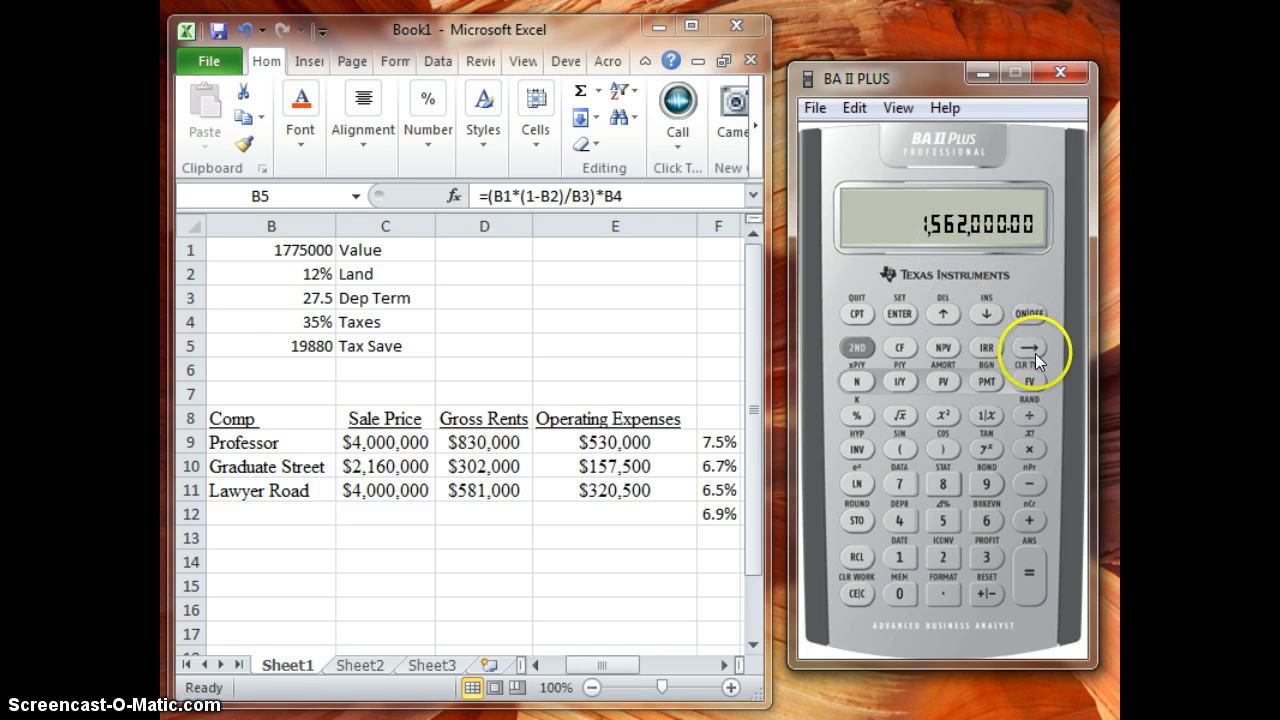
Divide the depreciable amount by 27.5 to calculate the annual depreciation
click(942, 556)
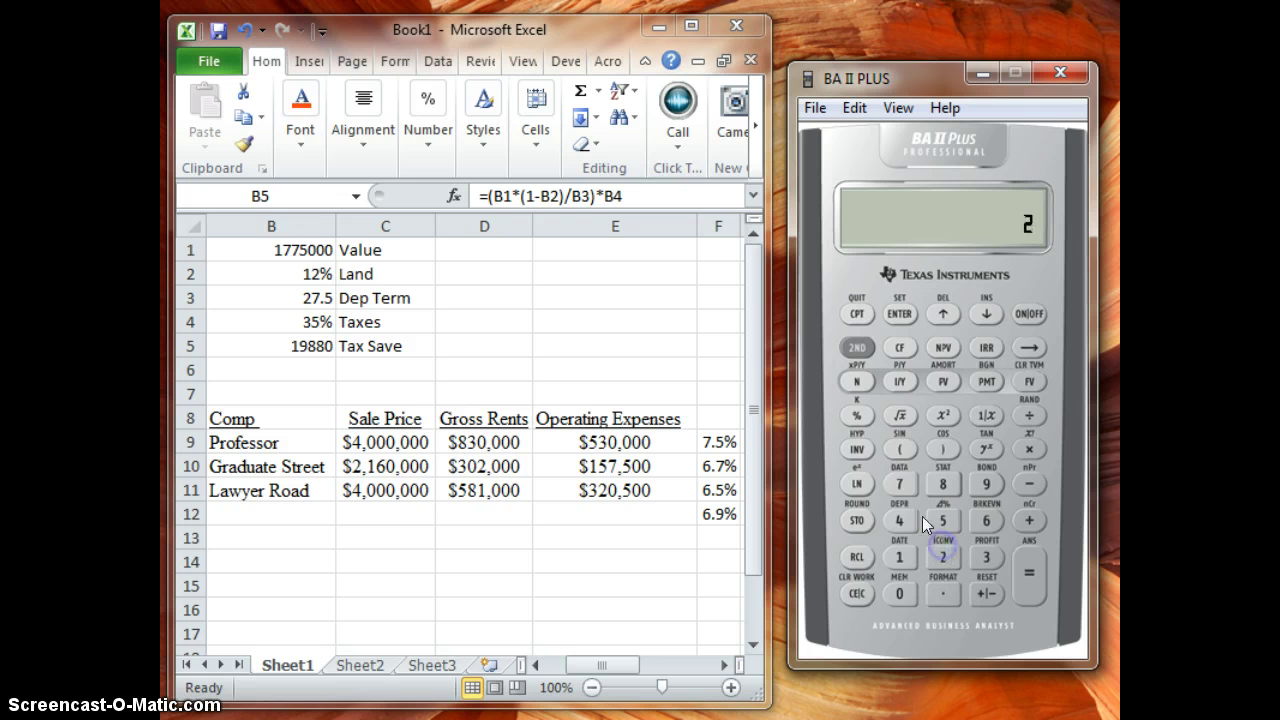
click(899, 484)
click(942, 593)
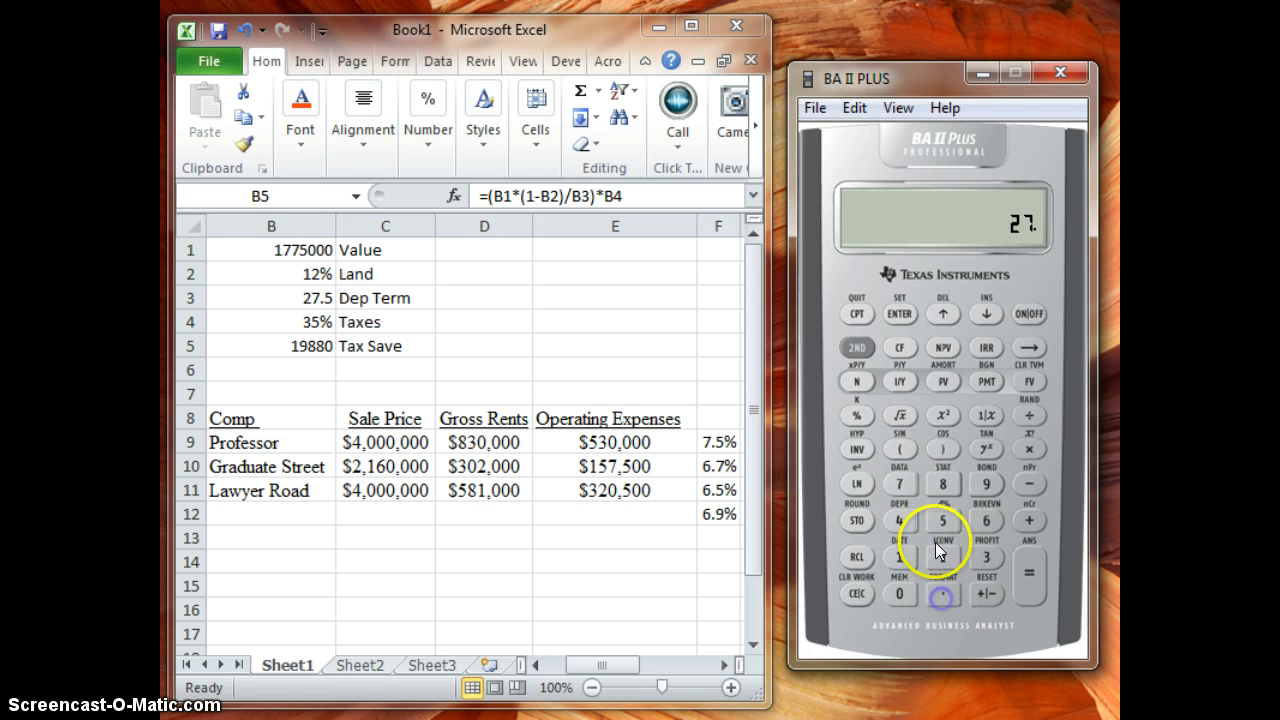
click(1027, 573)
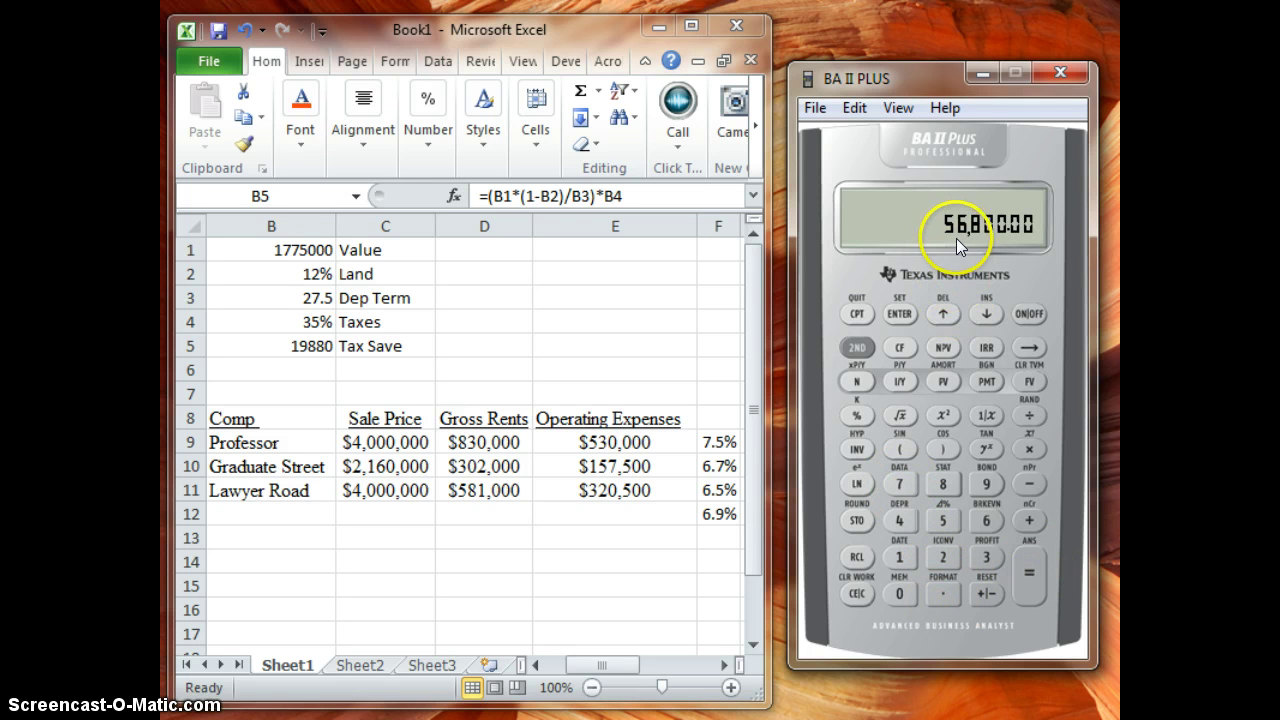
Multiply the annual depreciation by the .35 tax rate to calculate the tax savings, and clear the calculator
click(1030, 450)
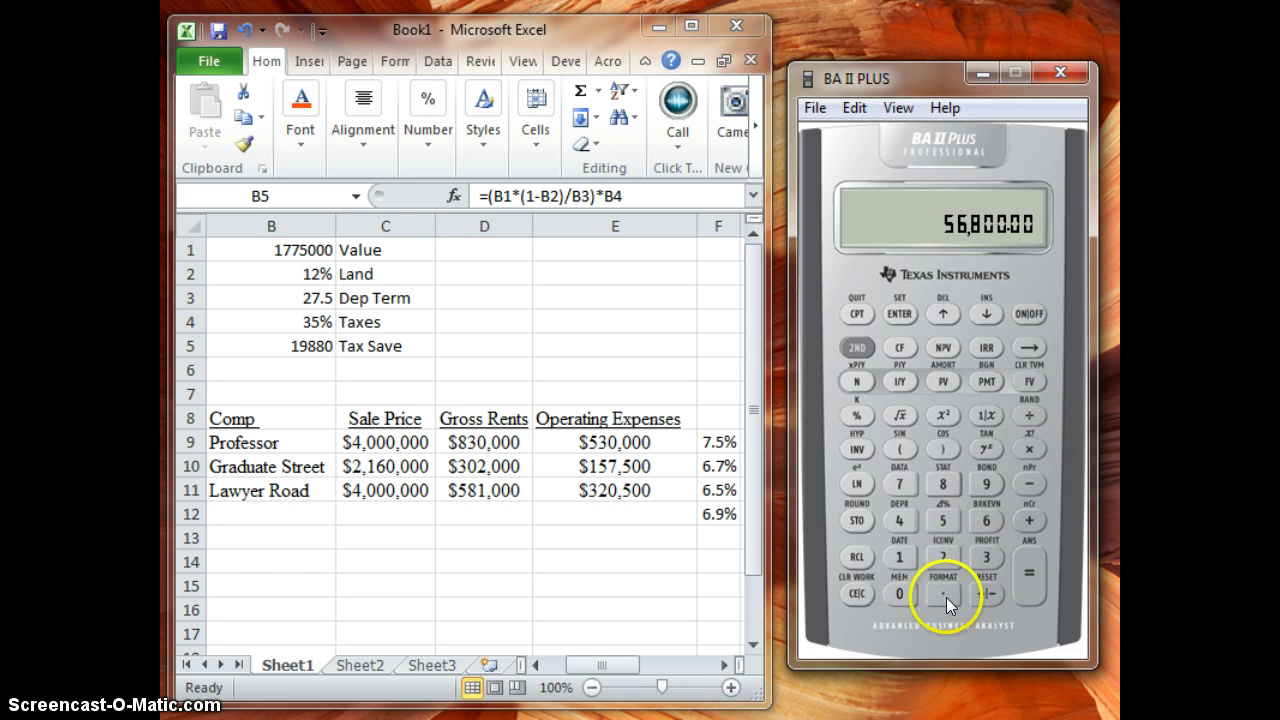
click(981, 557)
click(942, 520)
click(1027, 553)
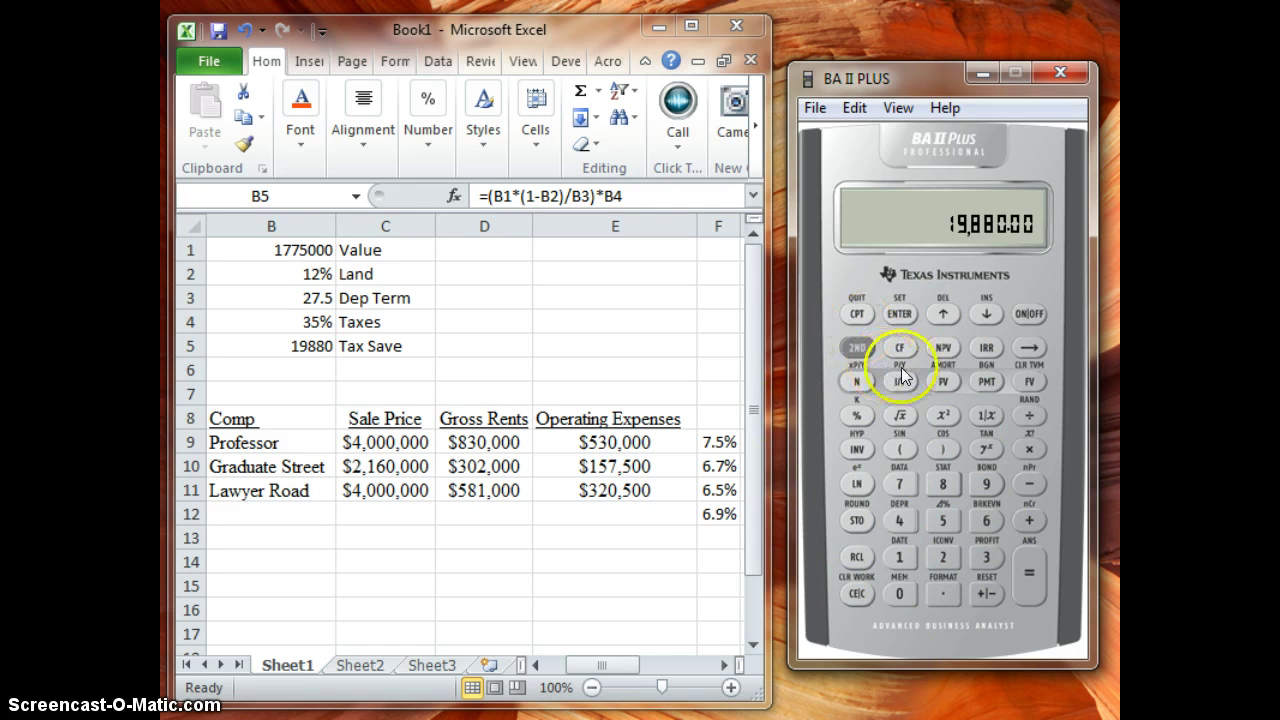
click(862, 593)
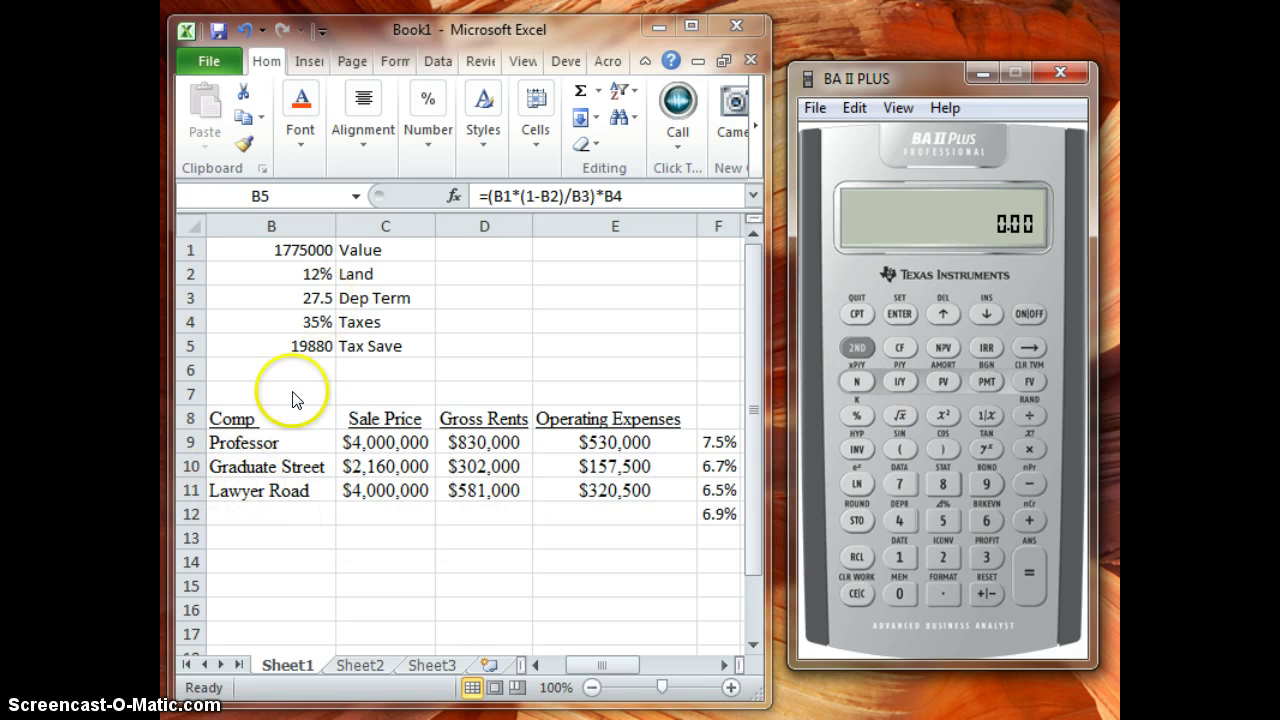
Switch to Excel, widen column B slightly and narrow column E a little so the percentages in column F fit in view
key(alt+Tab)
click(268, 443)
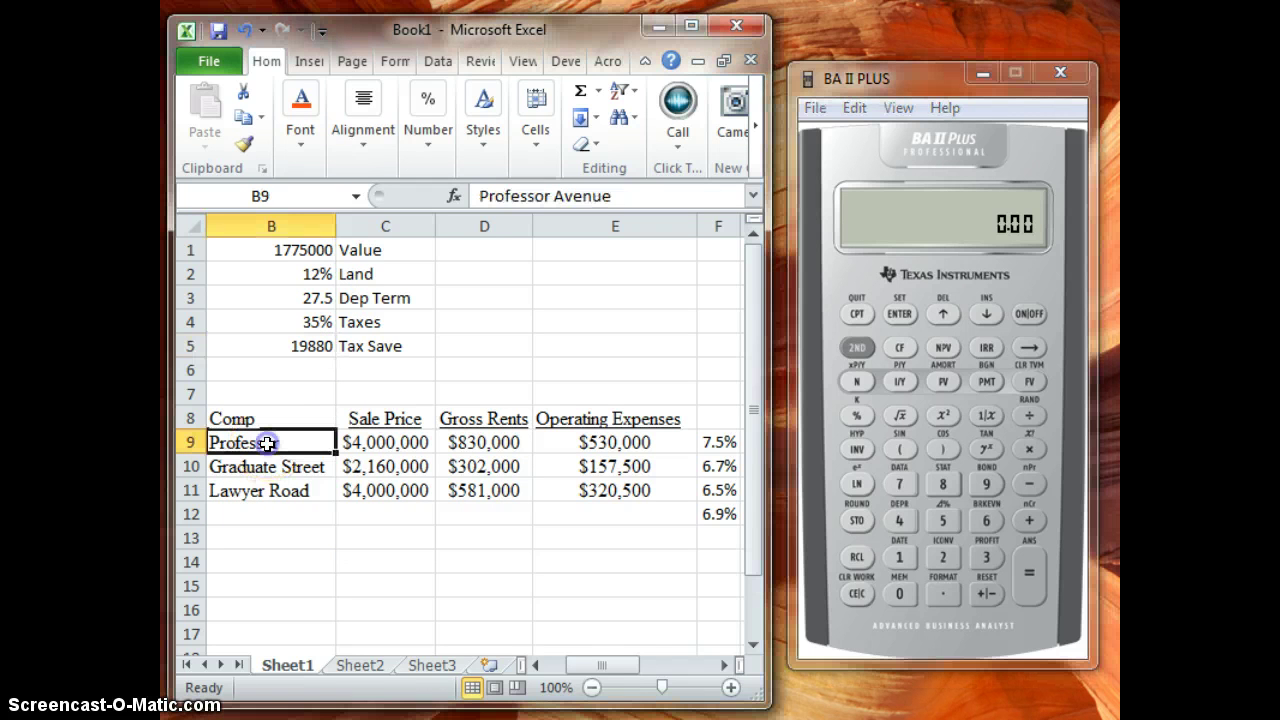
drag(334, 220, 350, 219)
click(362, 514)
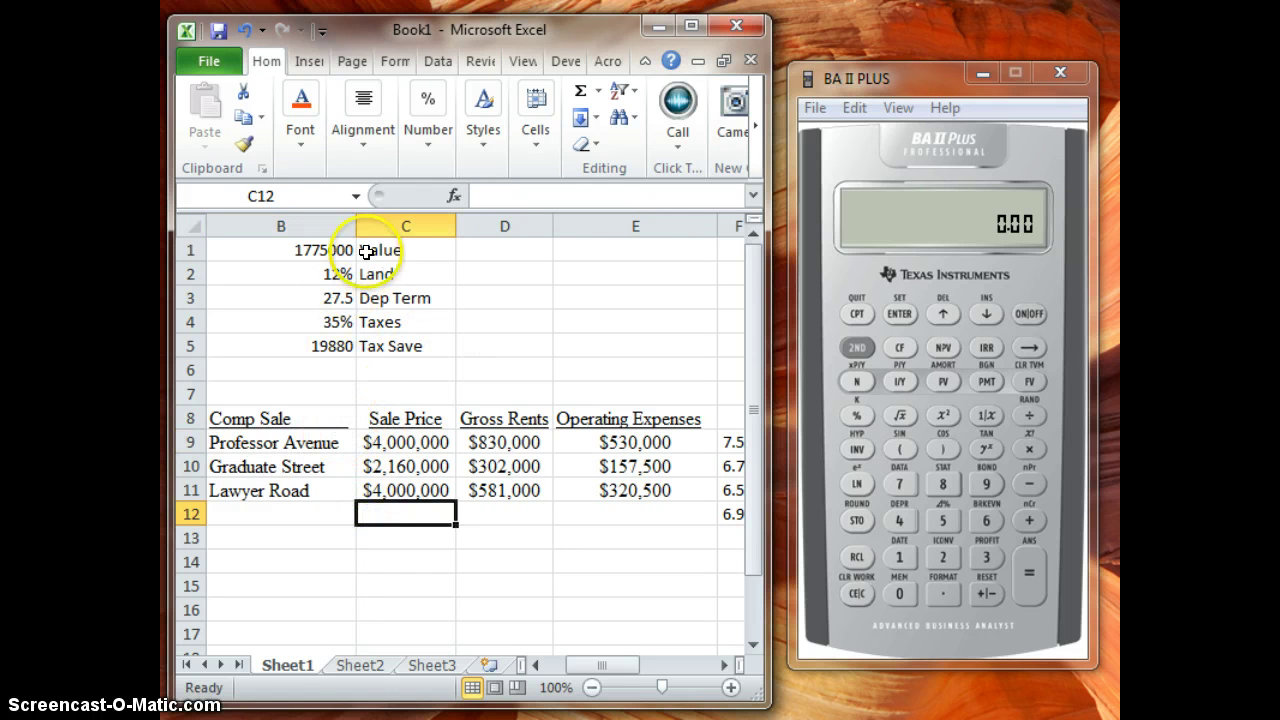
drag(354, 223, 347, 220)
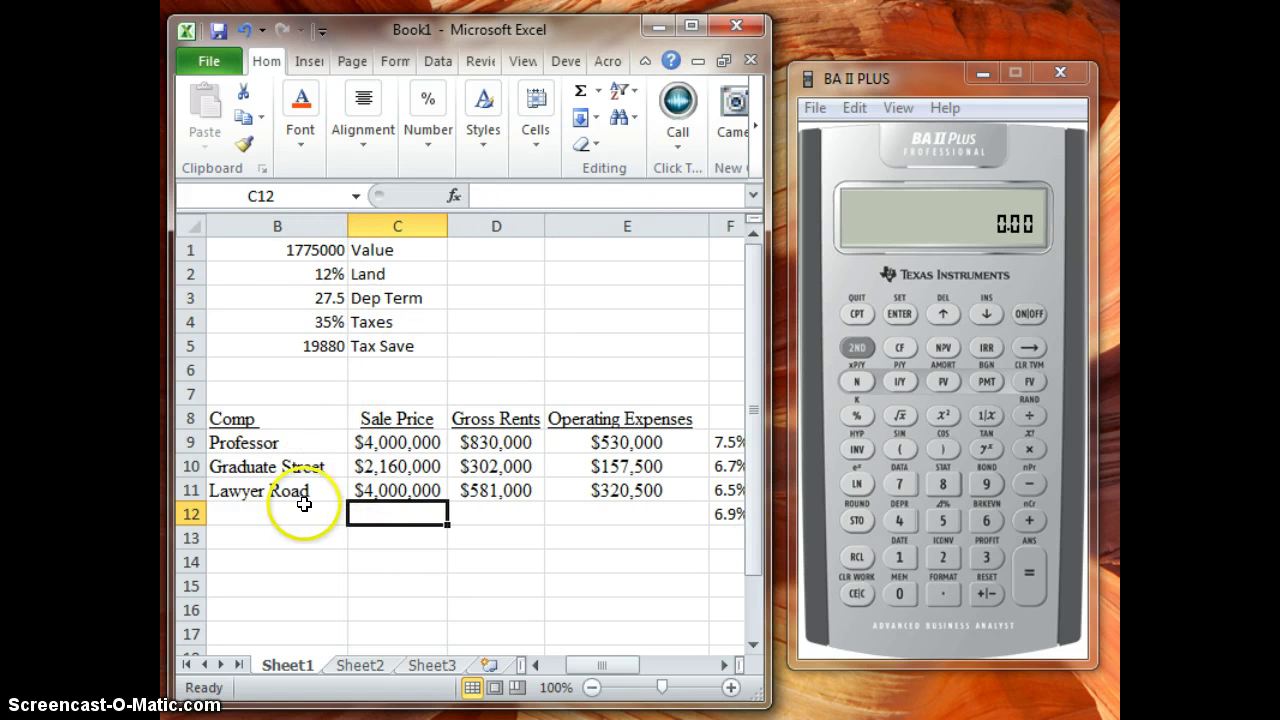
click(405, 585)
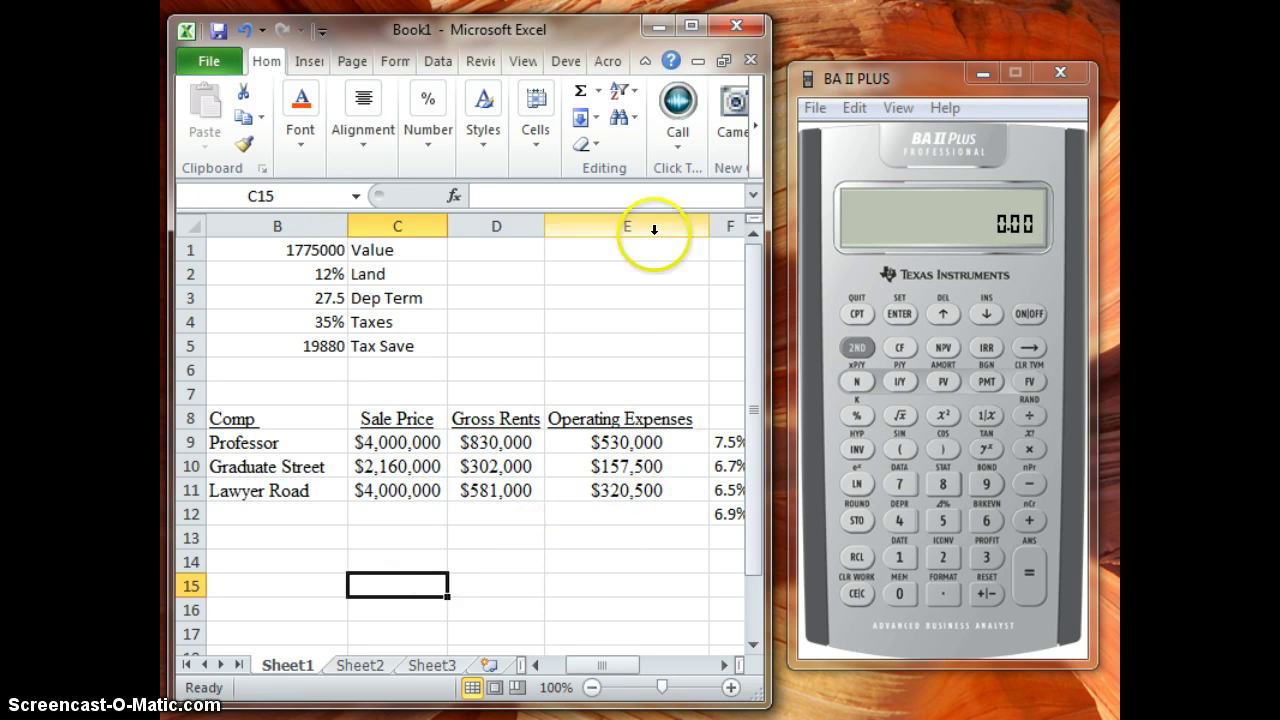
drag(709, 224, 701, 224)
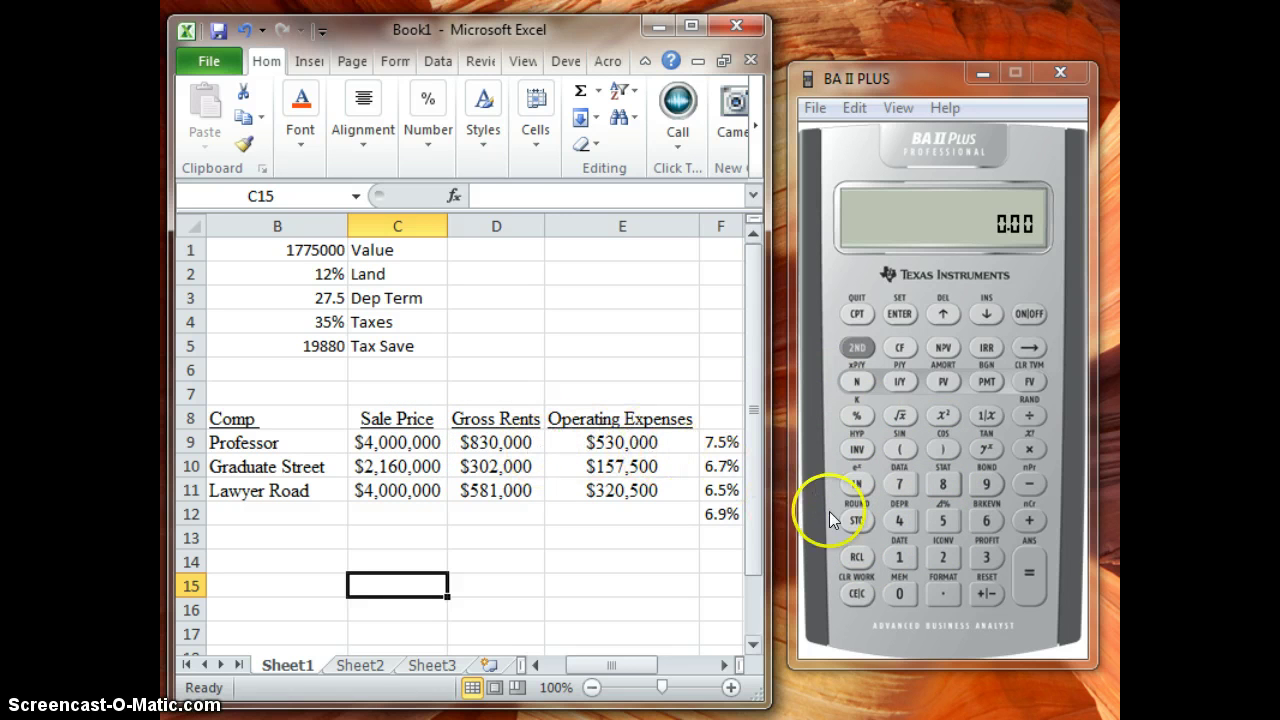
Switch to the BA II Plus calculator and divide 300,000 by 4,000,000 to calculate the Professor comp's cap rate
click(983, 558)
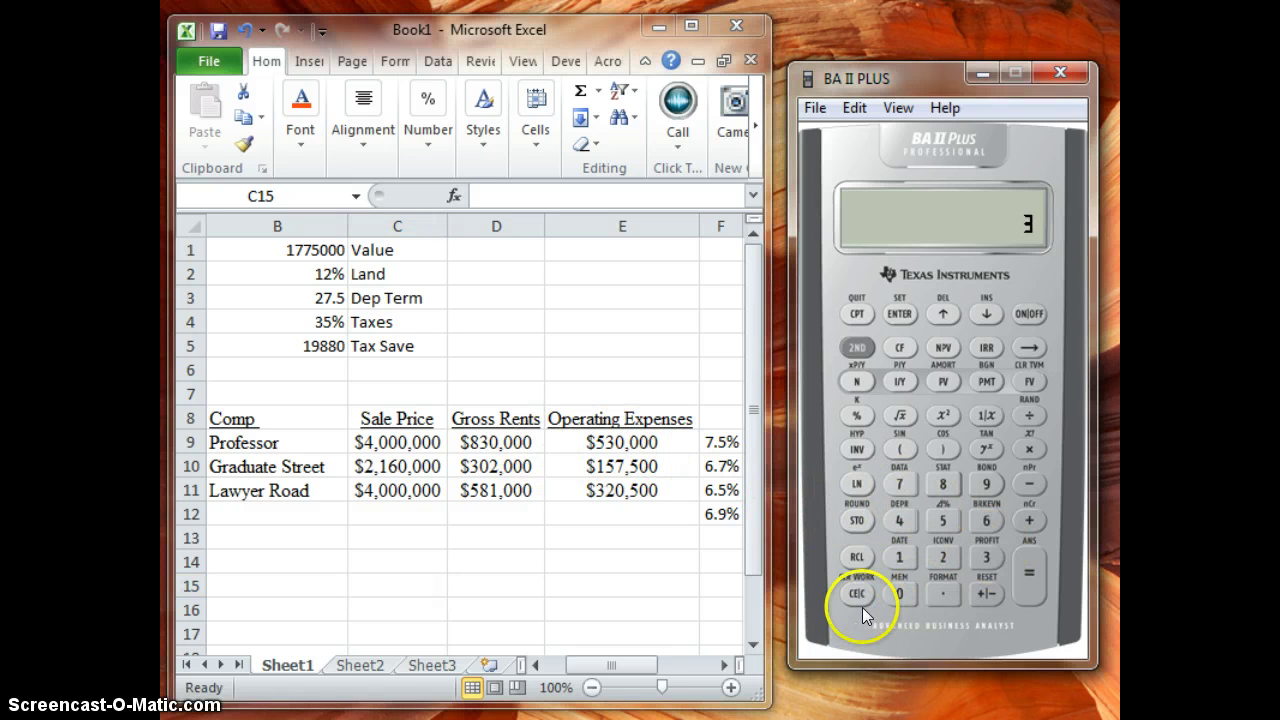
double_click(898, 594)
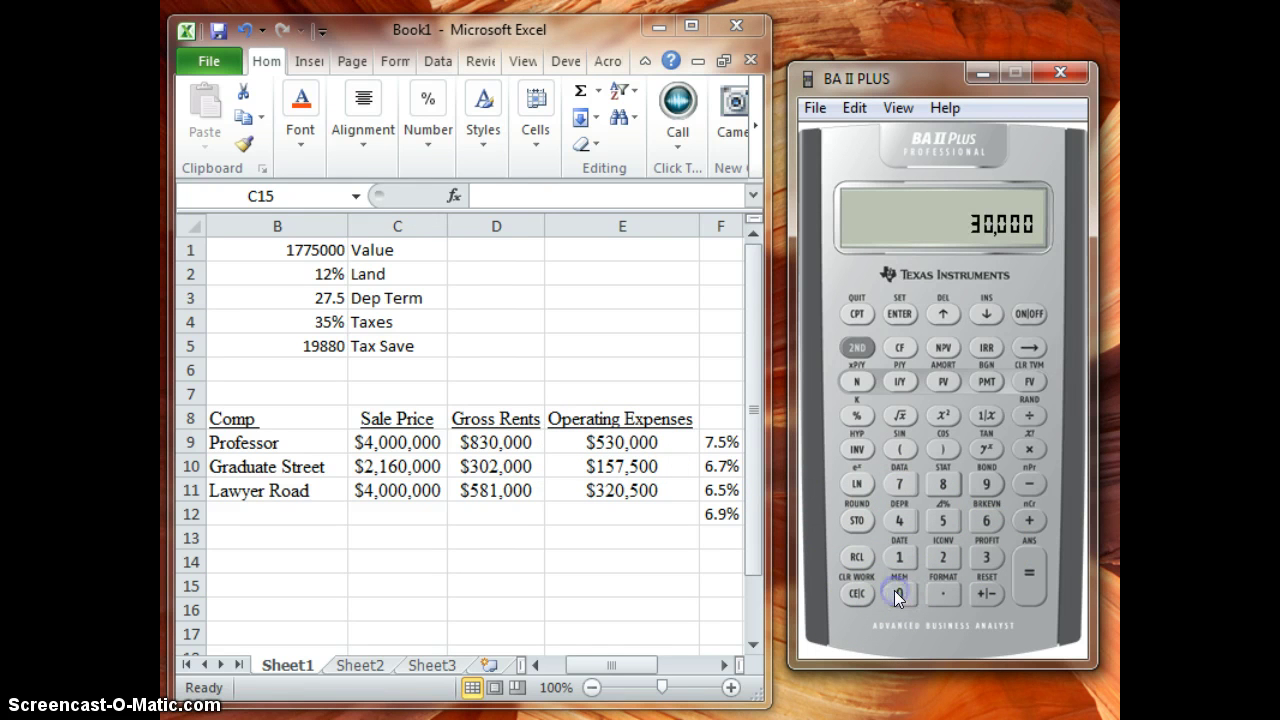
click(896, 593)
click(1028, 415)
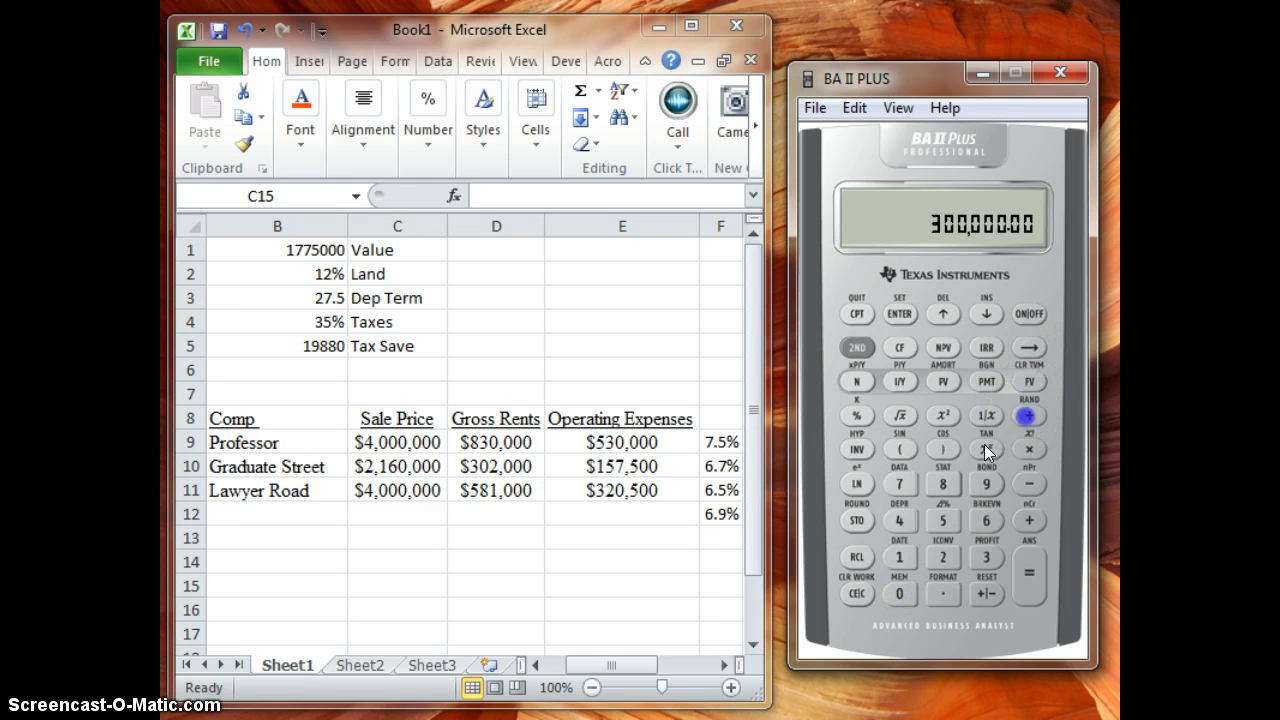
click(899, 520)
click(899, 595)
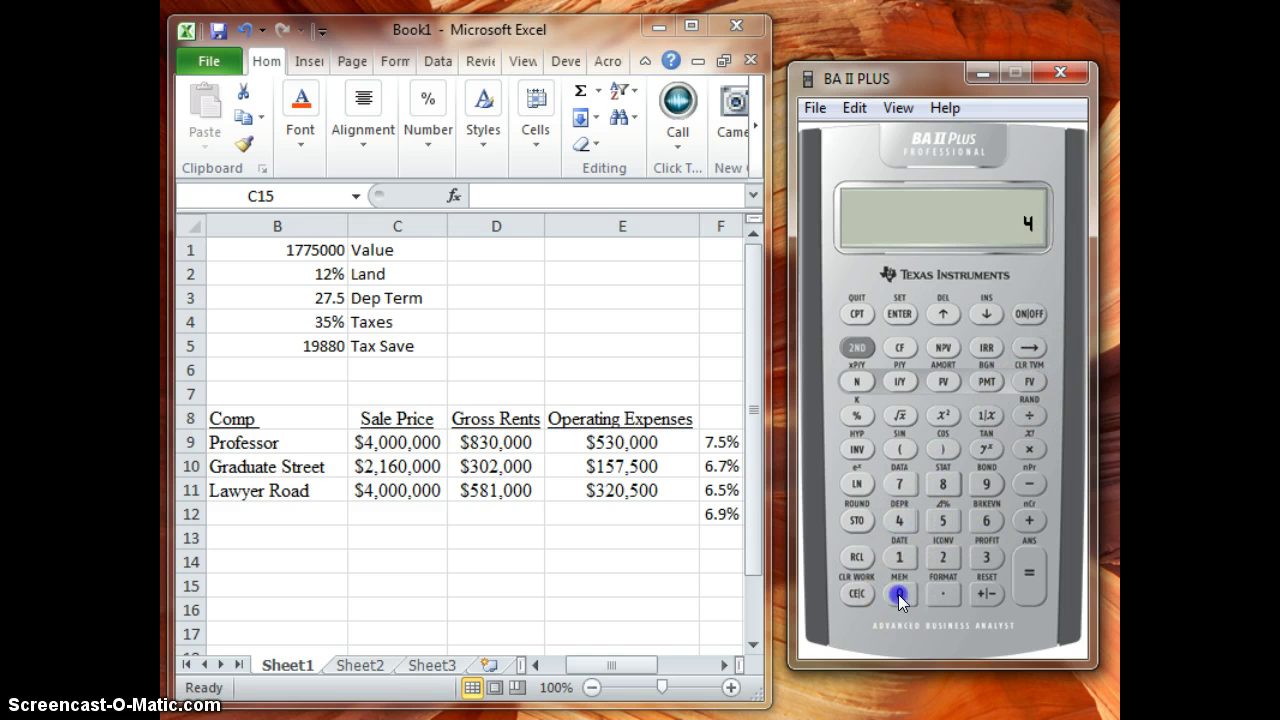
double_click(899, 594)
double_click(899, 594)
click(899, 594)
click(1029, 570)
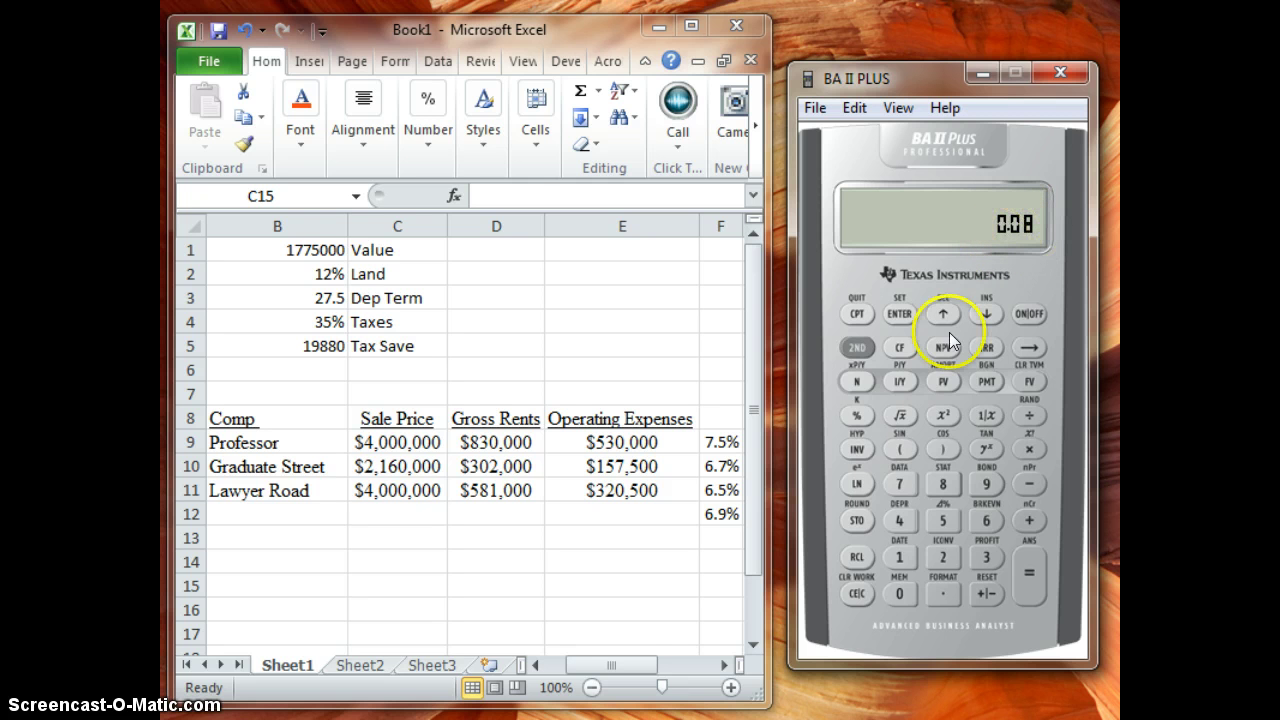
Set the calculator's display format to 4 decimal places and clear the display
click(858, 346)
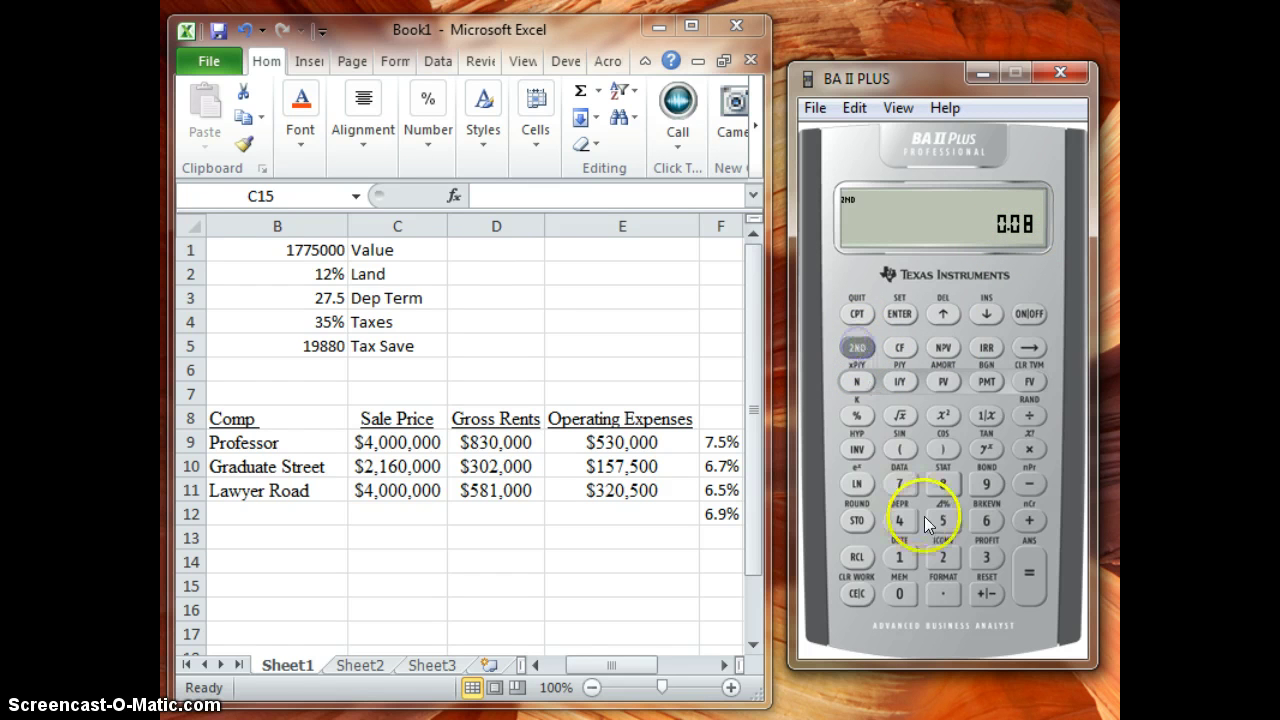
click(940, 593)
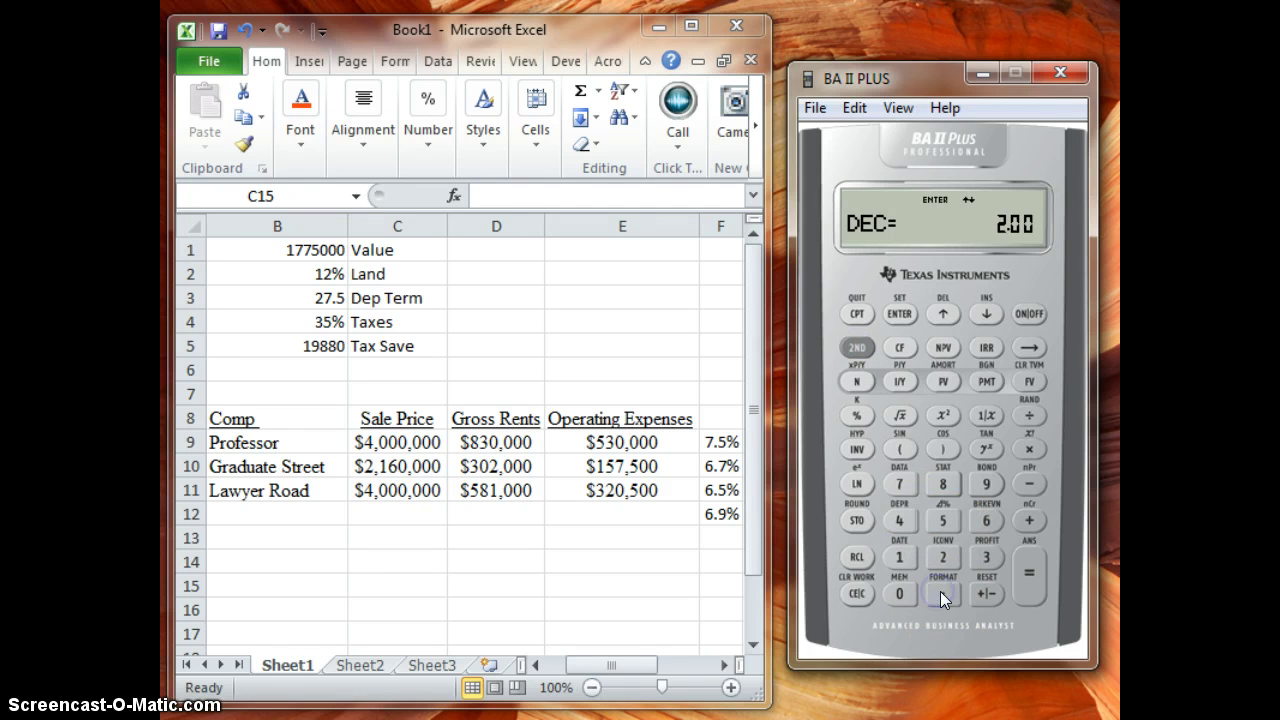
click(898, 518)
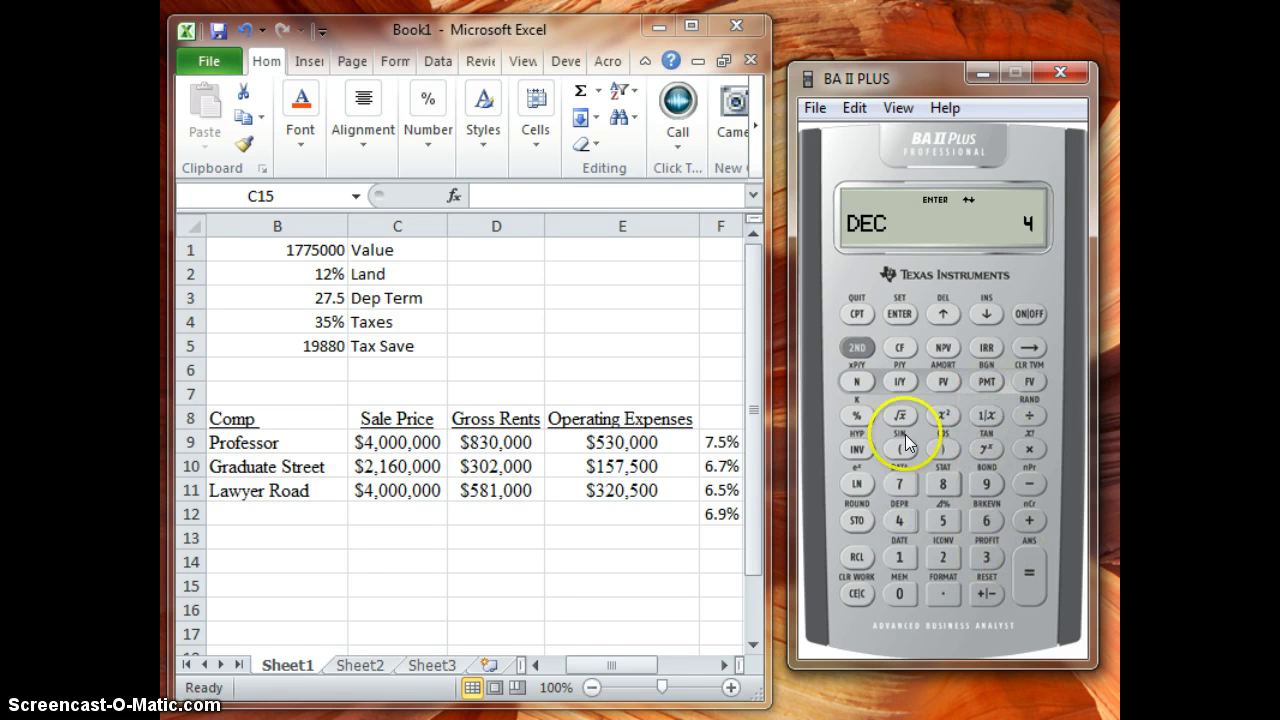
click(903, 315)
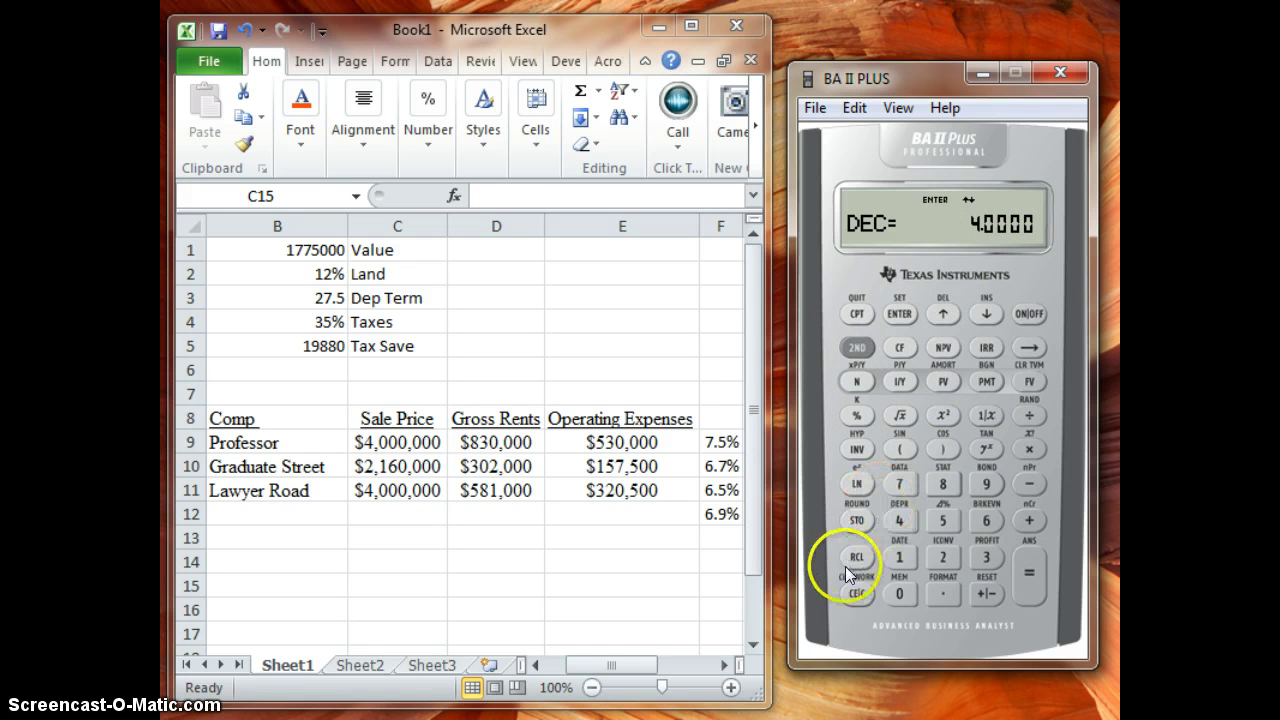
click(857, 347)
click(857, 347)
click(858, 593)
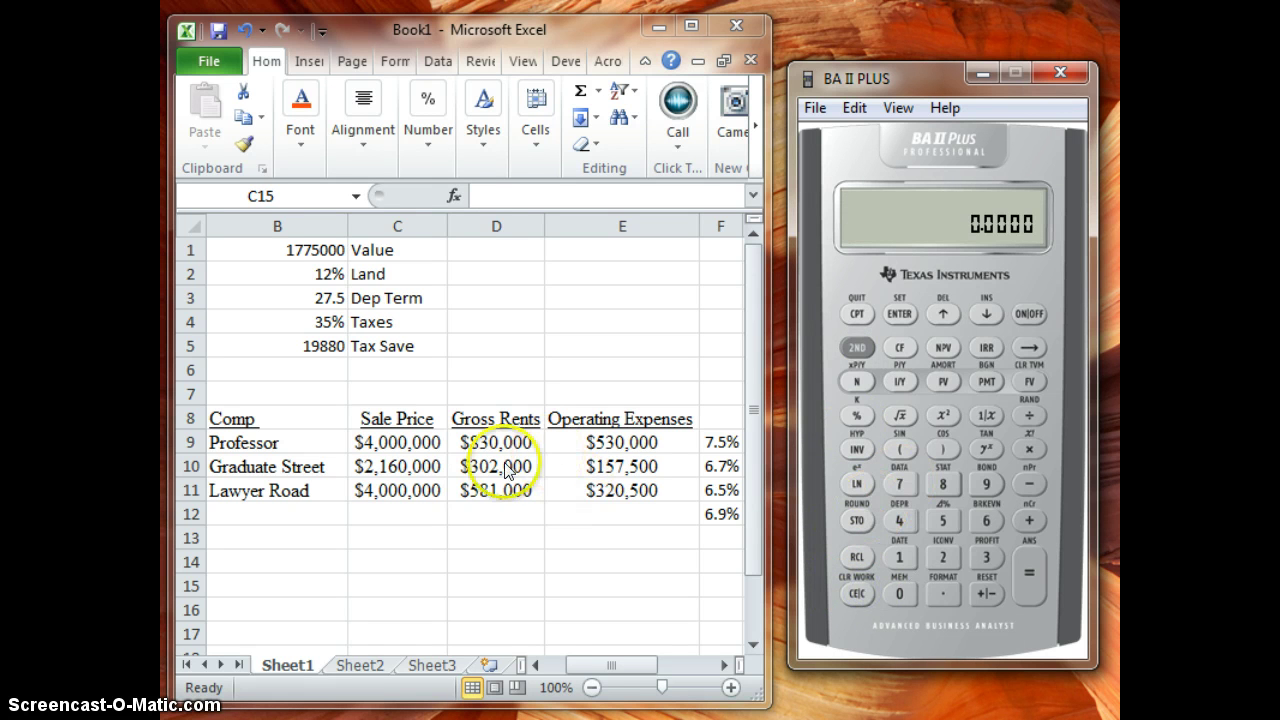
Divide 300,000 by 4,000,000 to calculate the Professor comp's cap rate to four decimals
click(984, 556)
click(896, 596)
click(896, 596)
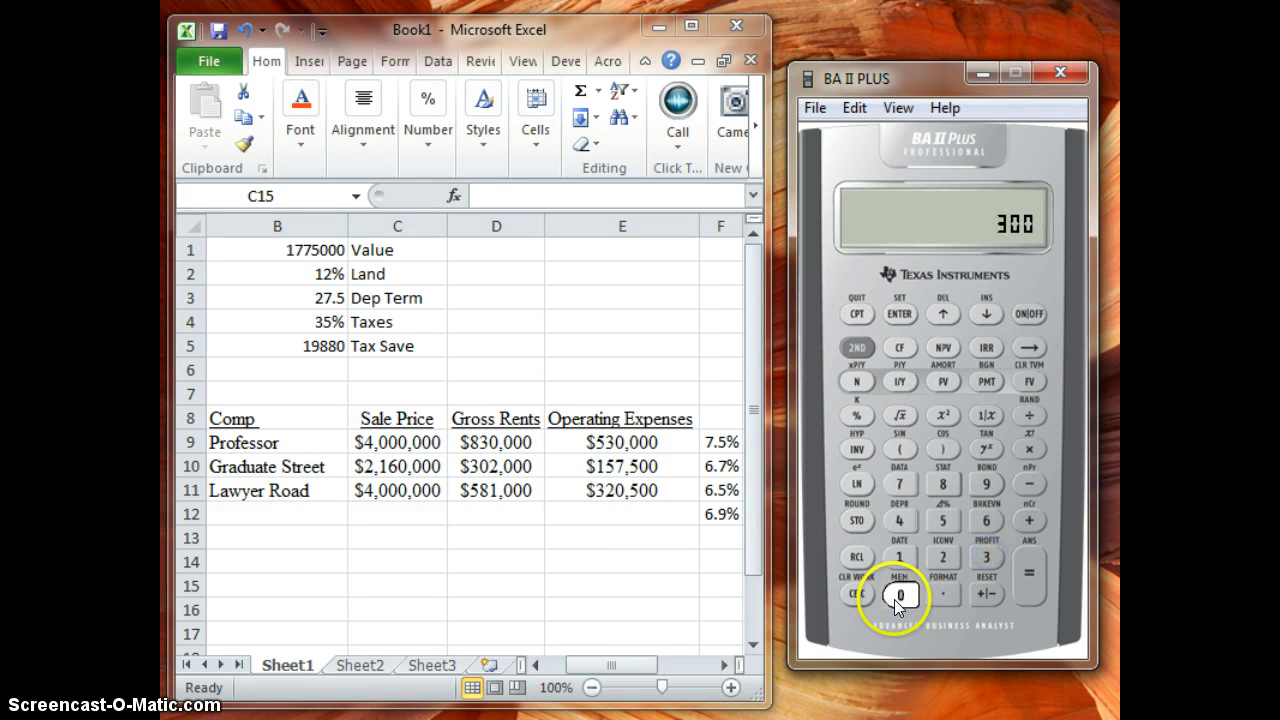
click(896, 596)
click(896, 596)
click(896, 596)
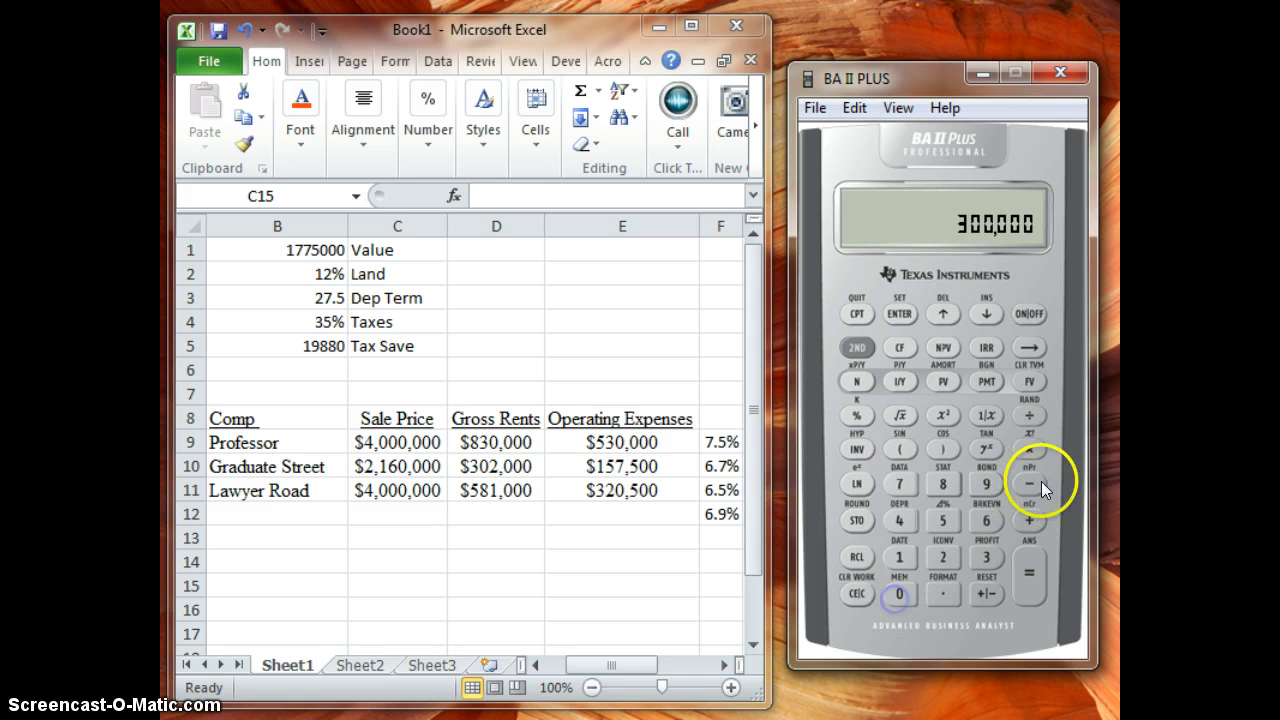
click(1029, 416)
click(905, 528)
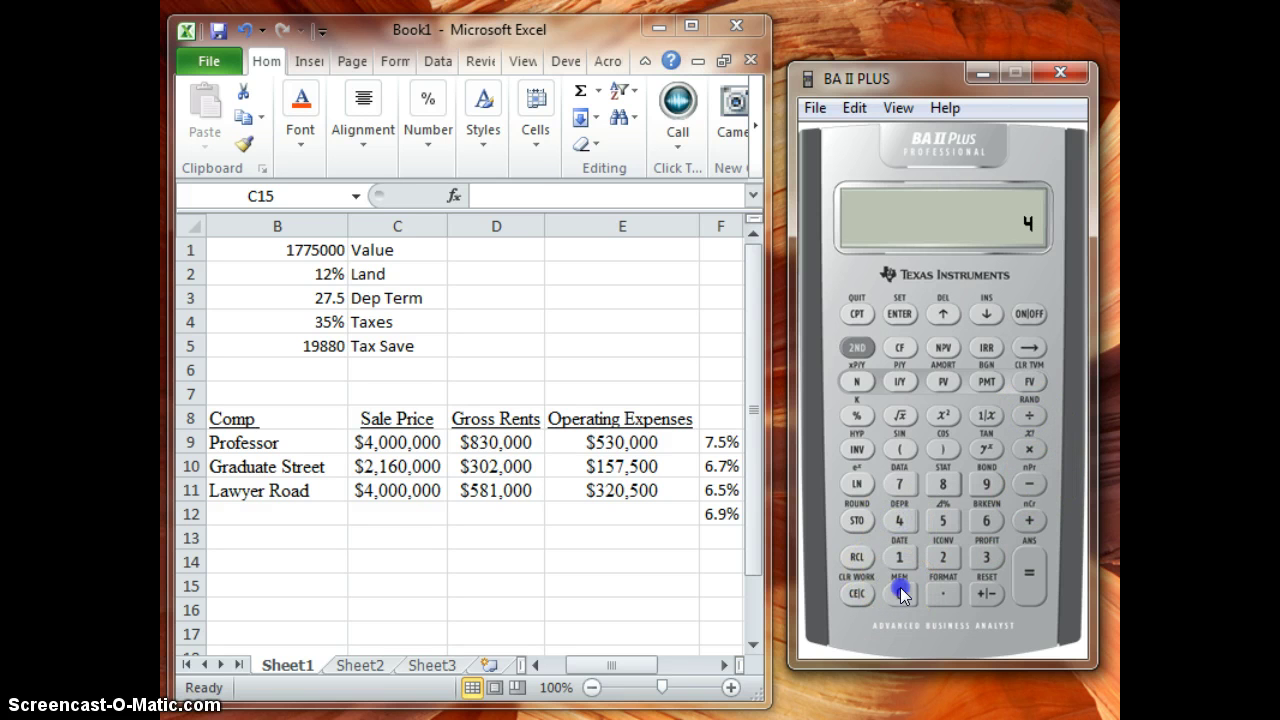
click(900, 593)
click(900, 593)
click(900, 593)
click(900, 593)
click(1030, 572)
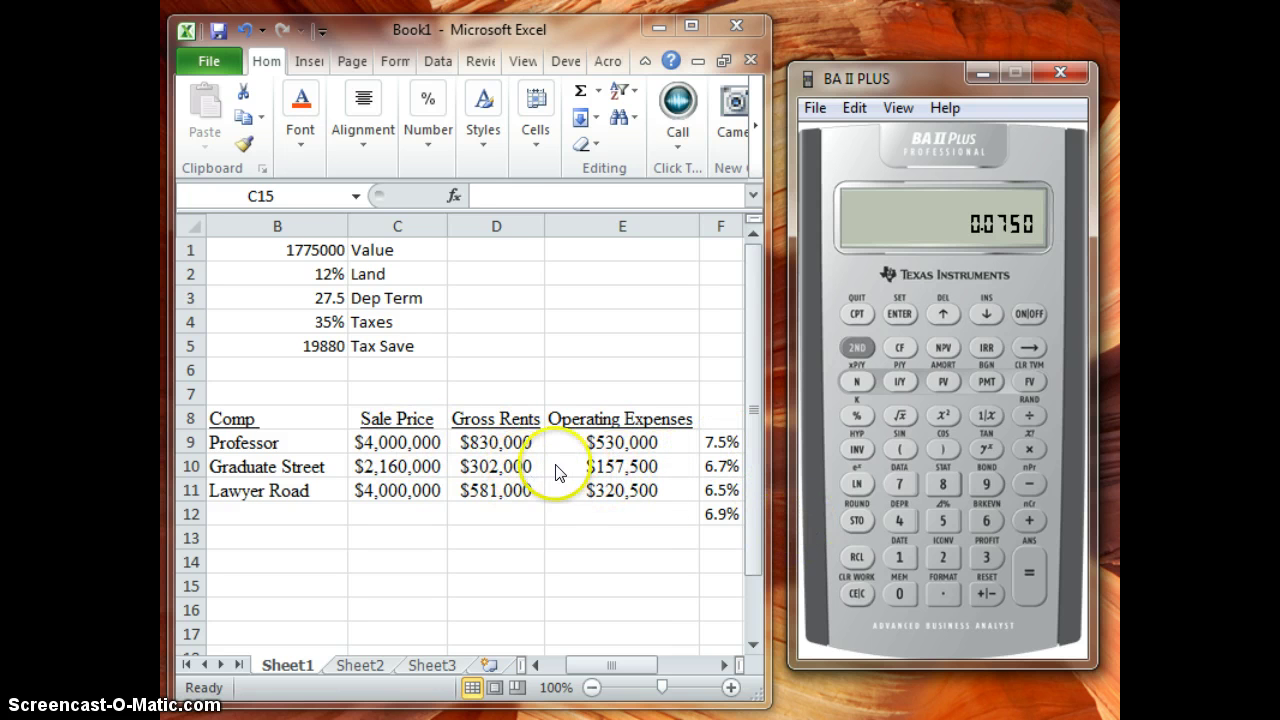
Subtract the 157,500 operating expenses from the 302,000 gross rents of the Graduate Street comp
click(985, 559)
click(900, 593)
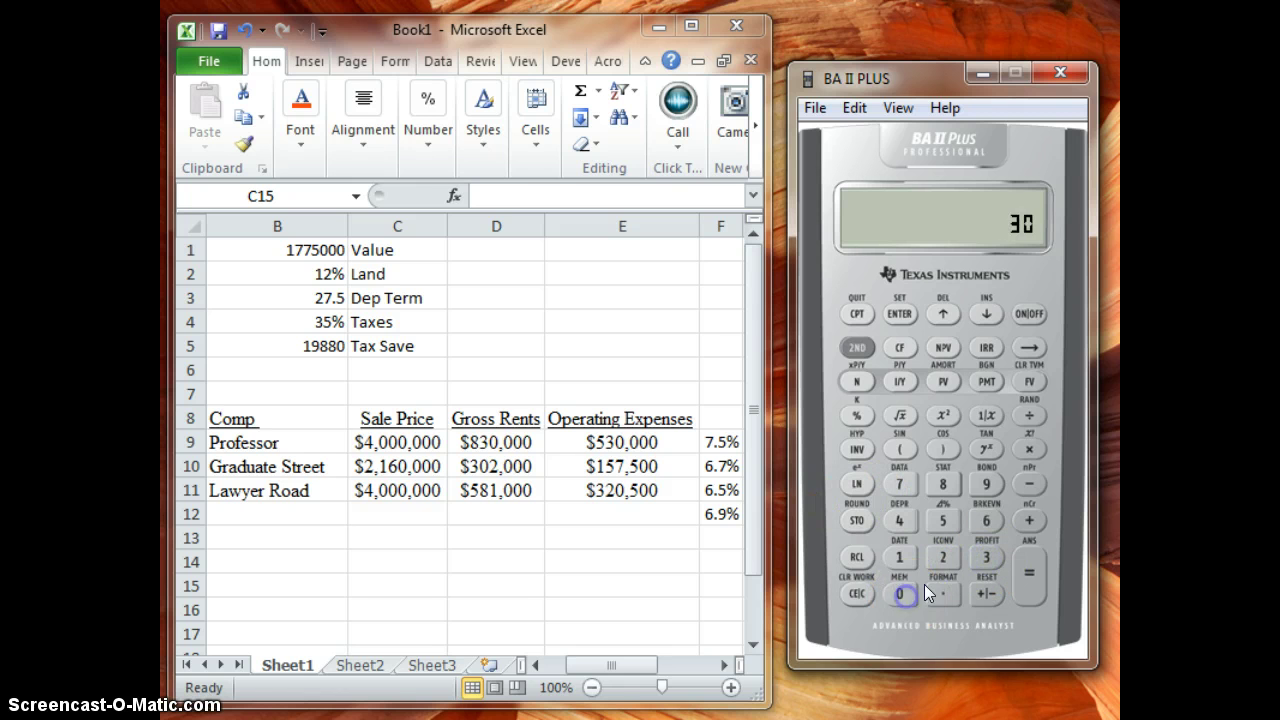
click(942, 558)
click(895, 595)
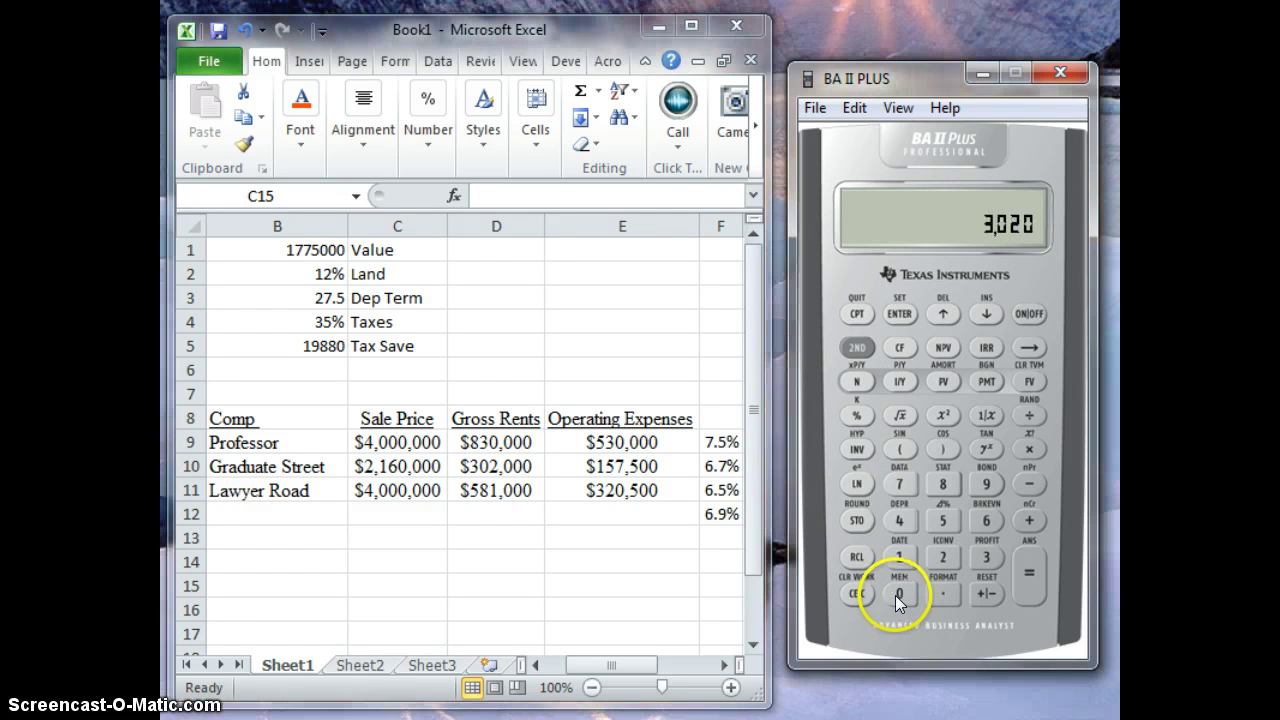
double_click(895, 595)
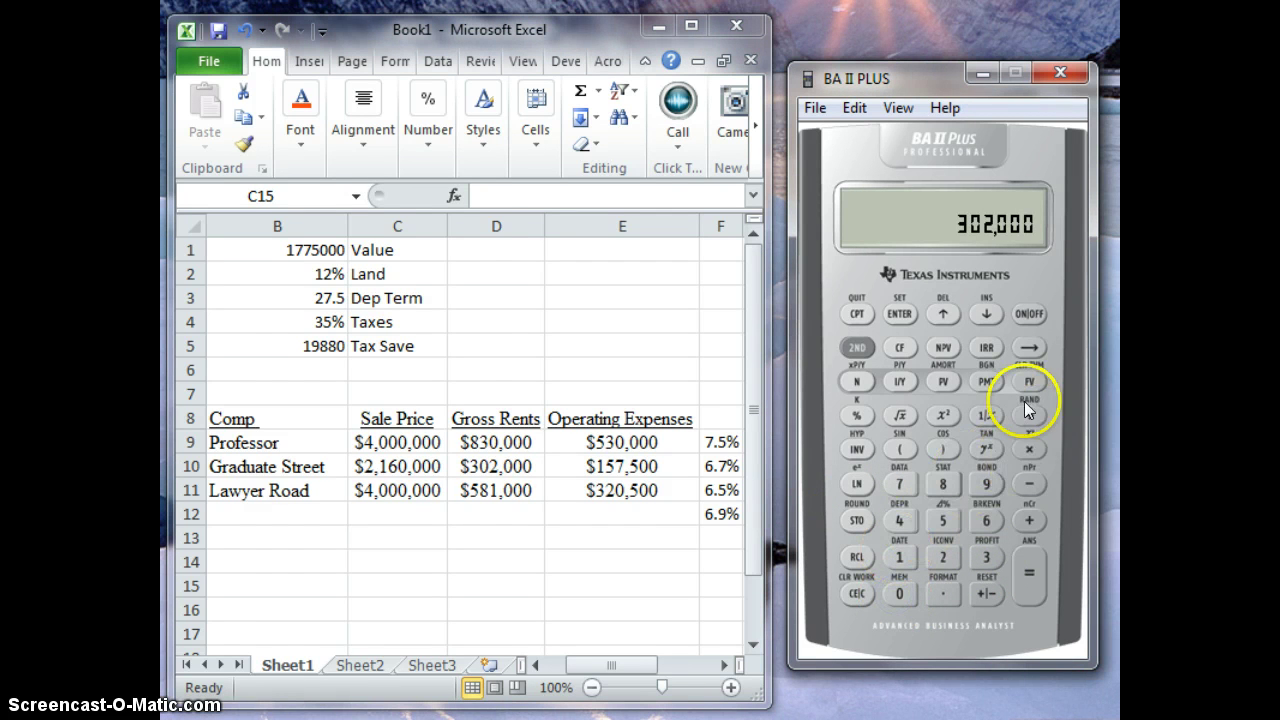
click(1029, 484)
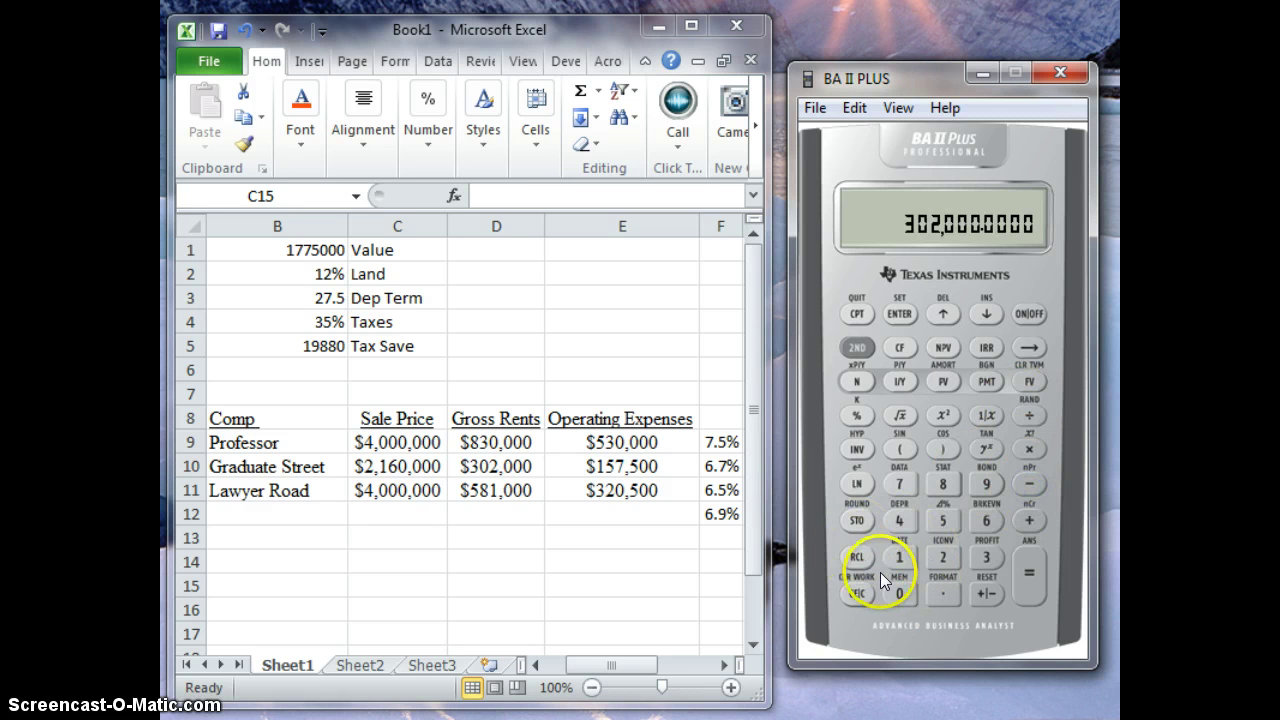
click(899, 557)
click(942, 520)
click(899, 484)
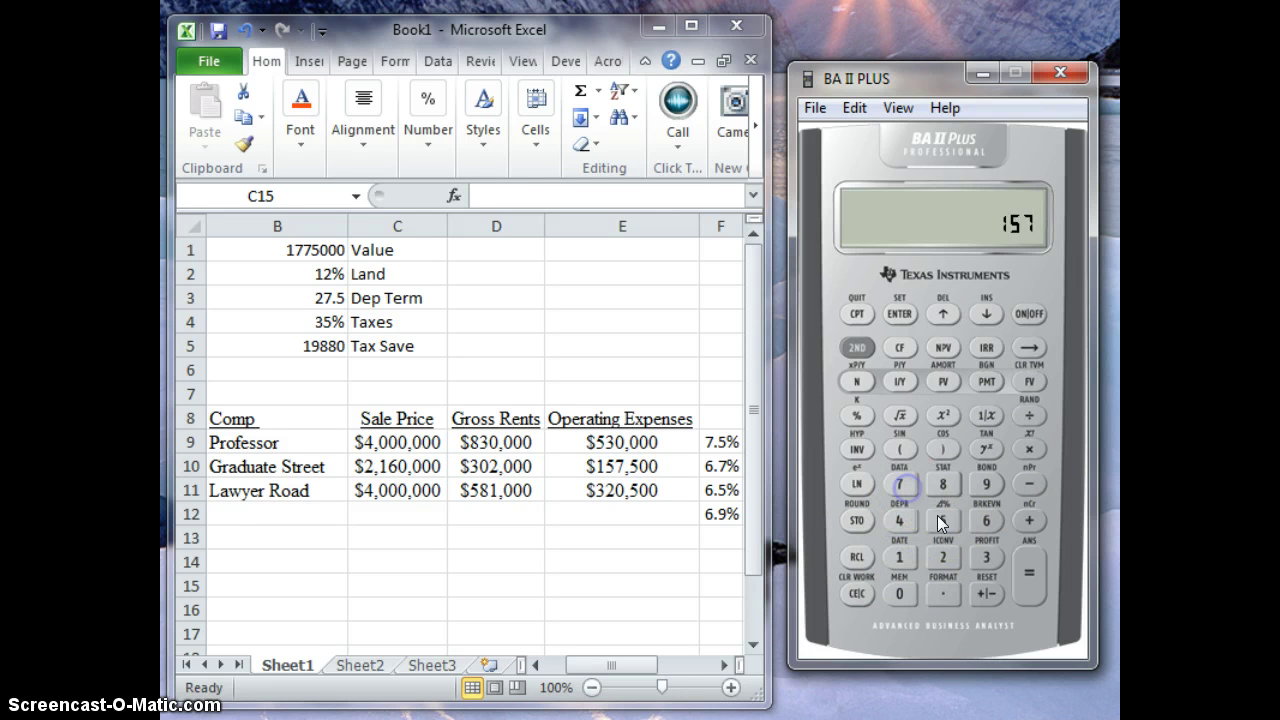
click(942, 520)
double_click(899, 594)
click(1029, 570)
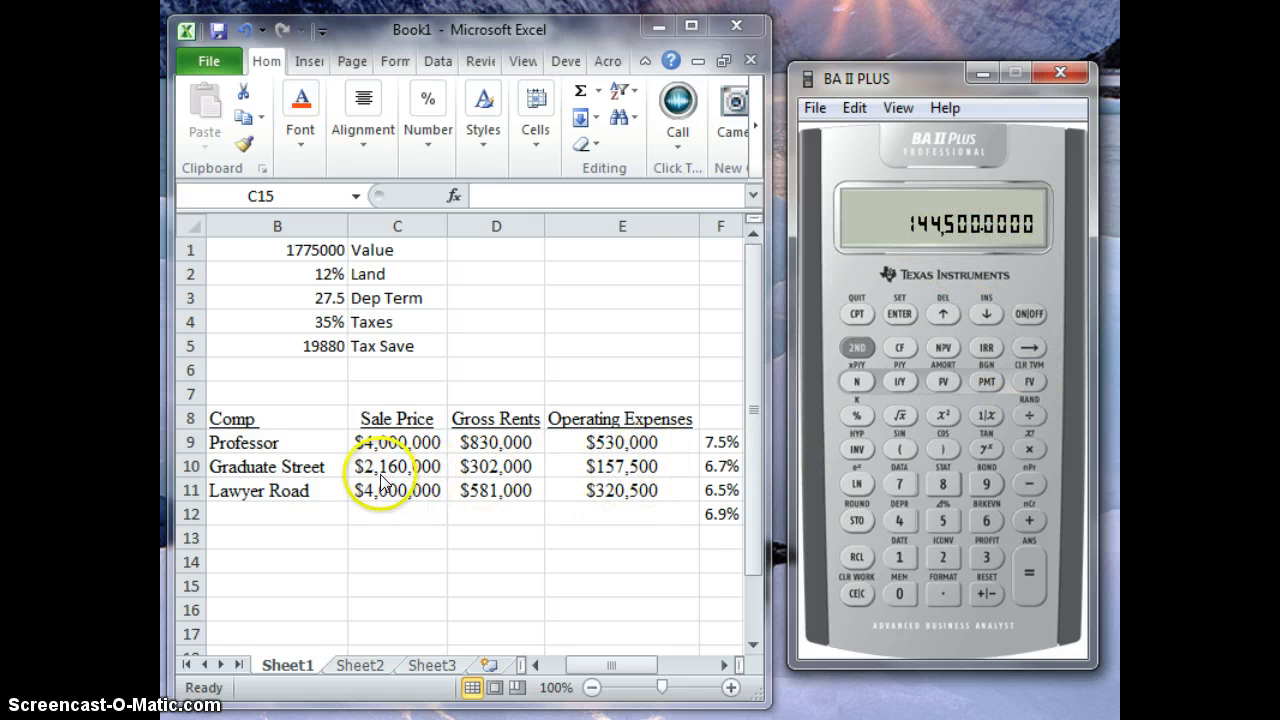
Try to divide the Graduate Street net income by its 2,160,000 sale price
click(937, 557)
click(893, 558)
click(985, 520)
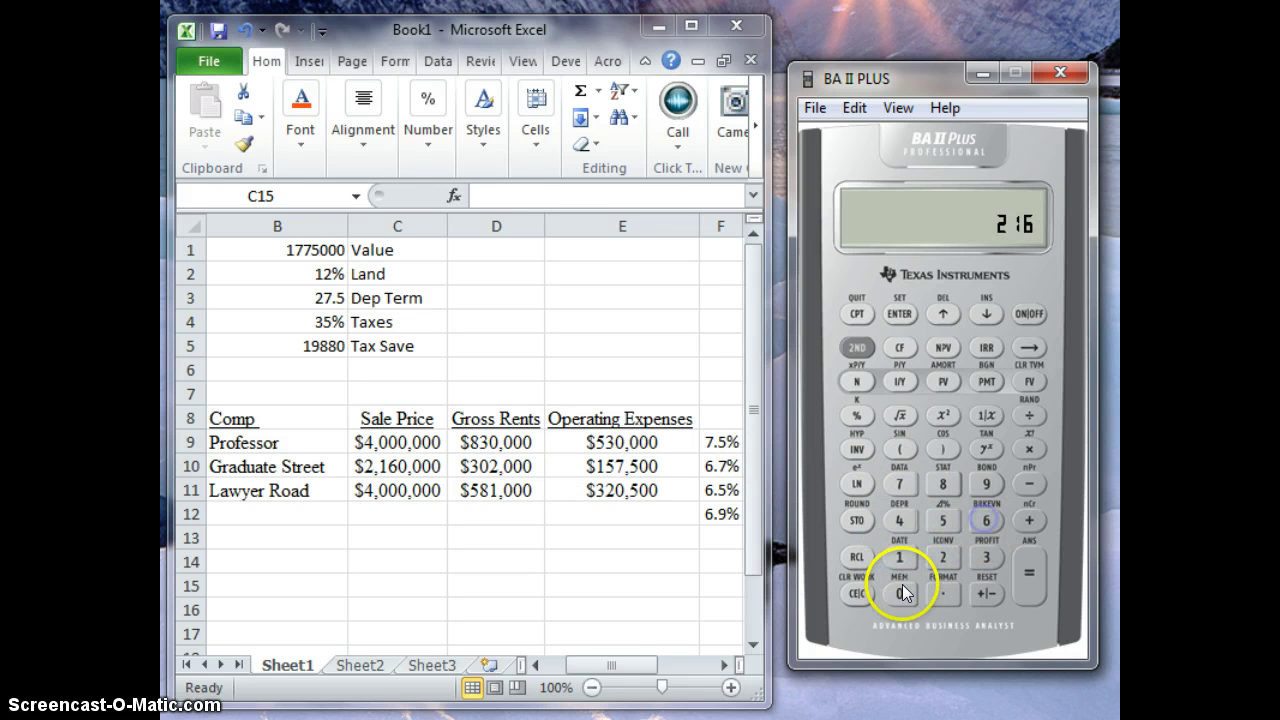
click(900, 593)
click(902, 593)
click(902, 593)
click(902, 593)
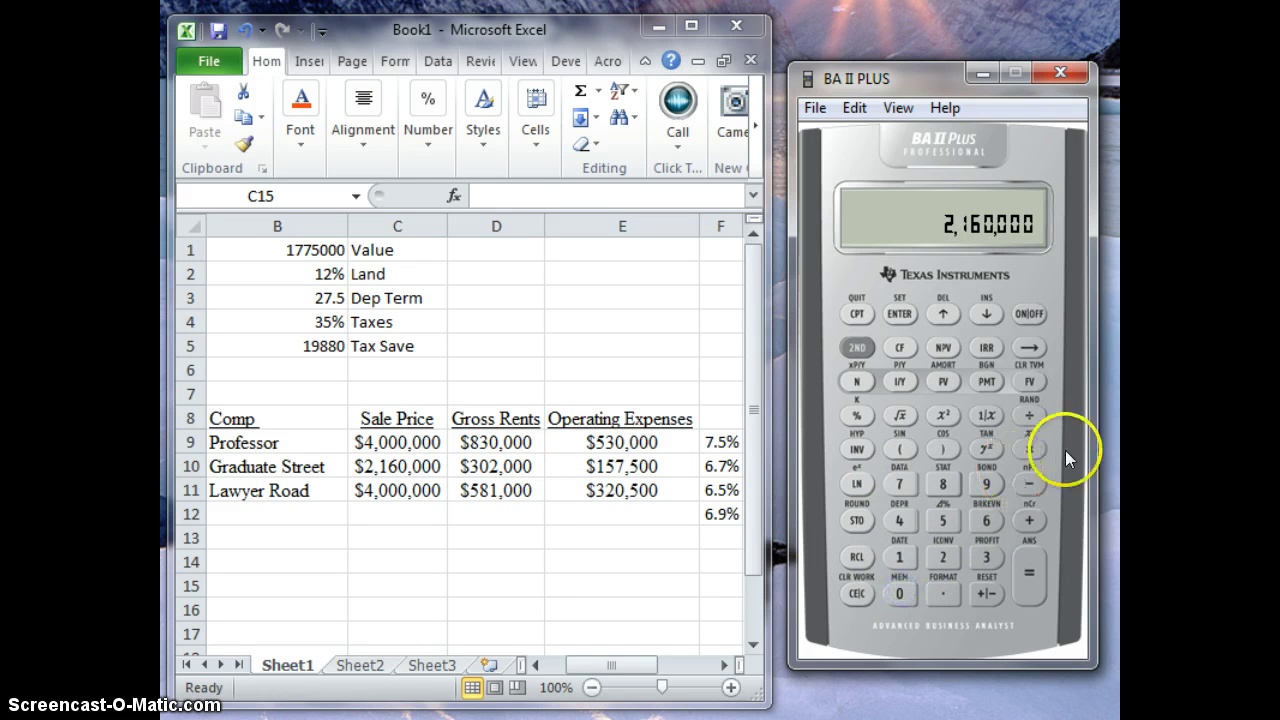
click(1027, 557)
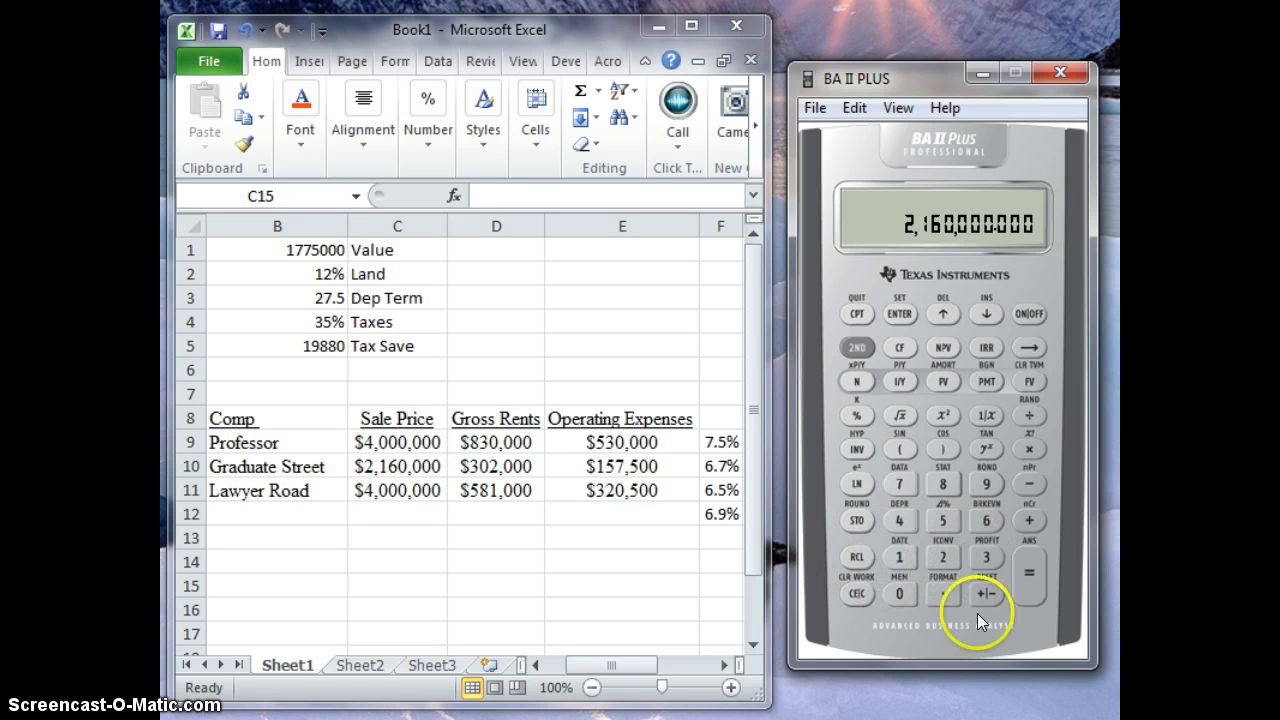
Recalculate Graduate Street's net operating income by subtracting 157,500 from 302,000
click(986, 558)
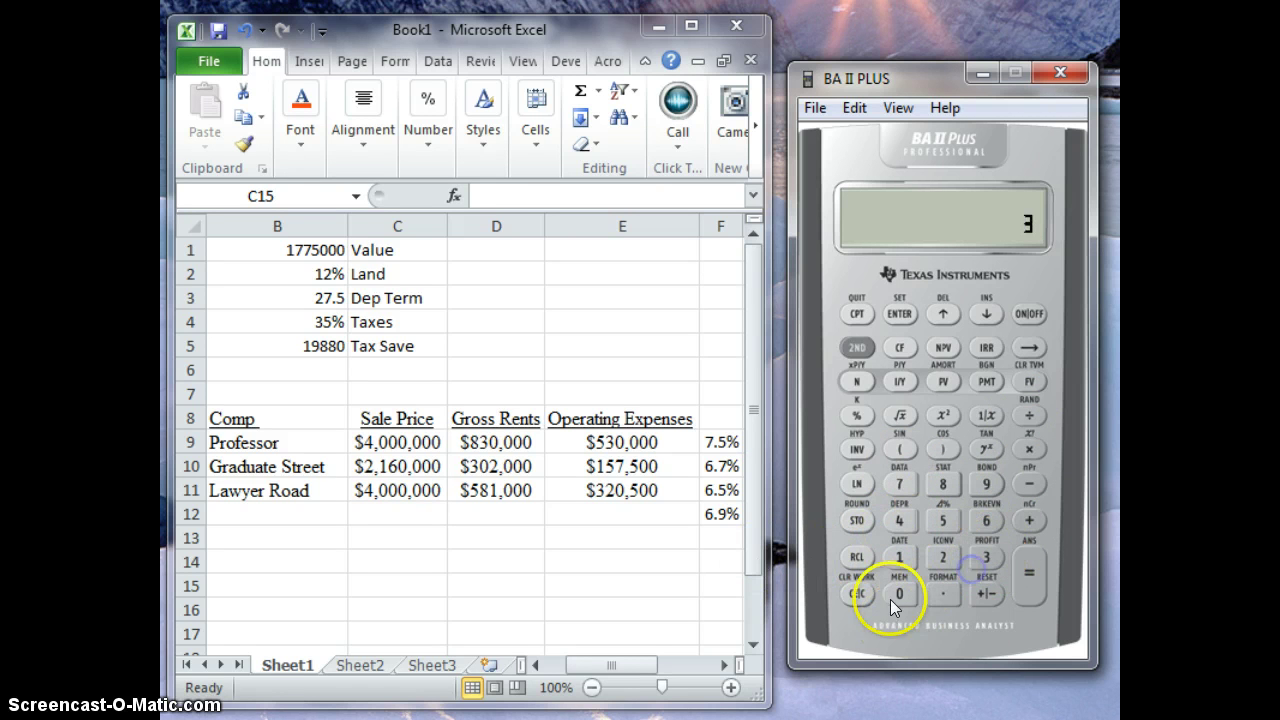
click(896, 596)
click(942, 557)
click(900, 594)
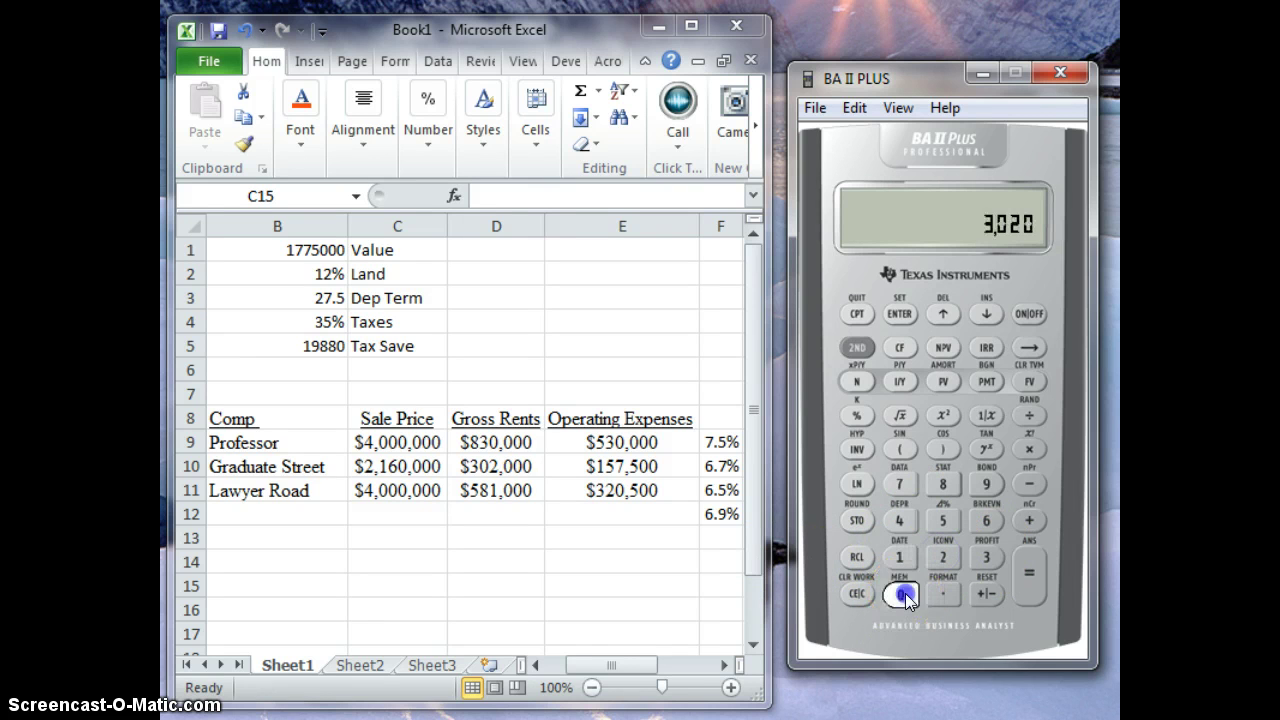
double_click(900, 594)
click(1030, 486)
click(890, 558)
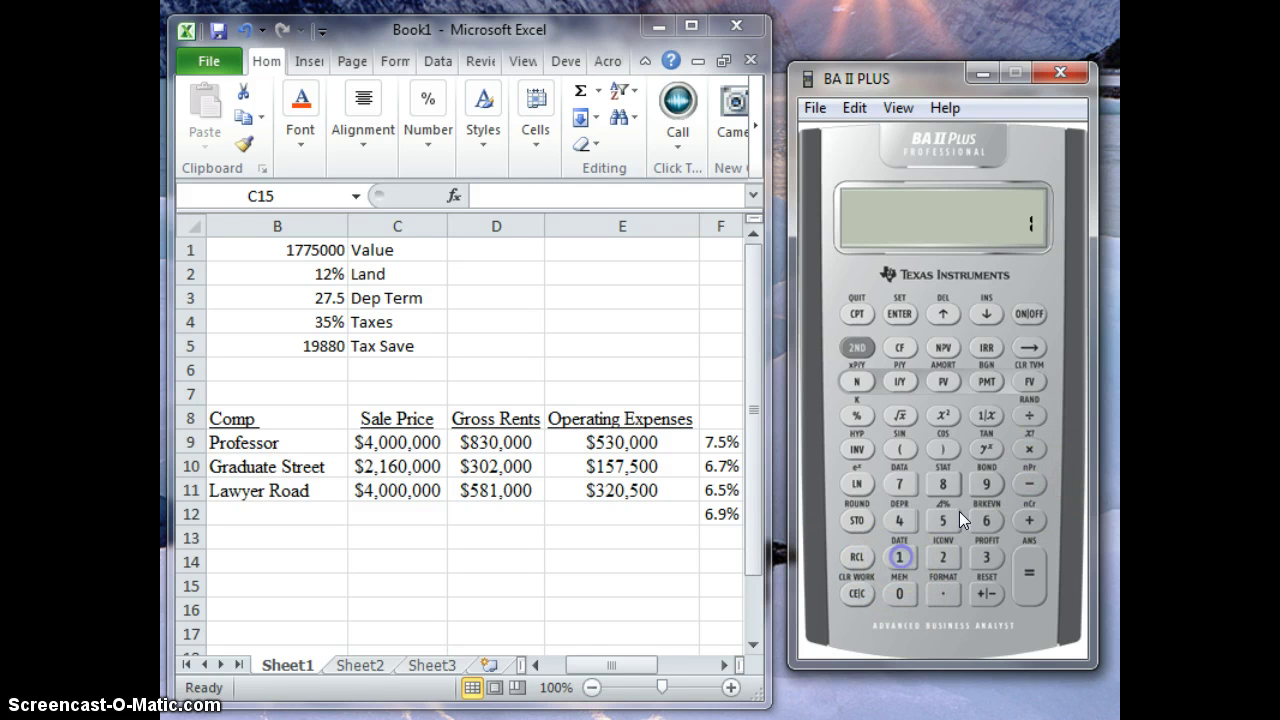
click(942, 520)
click(902, 490)
click(900, 594)
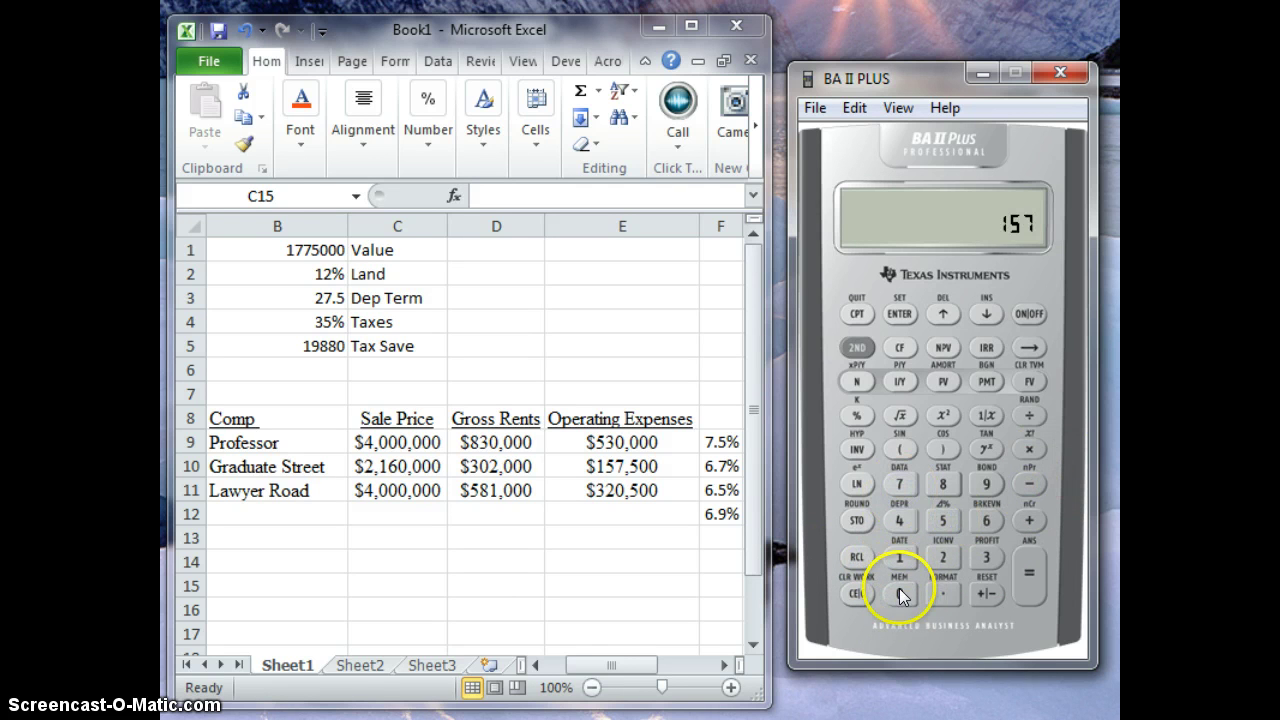
double_click(900, 594)
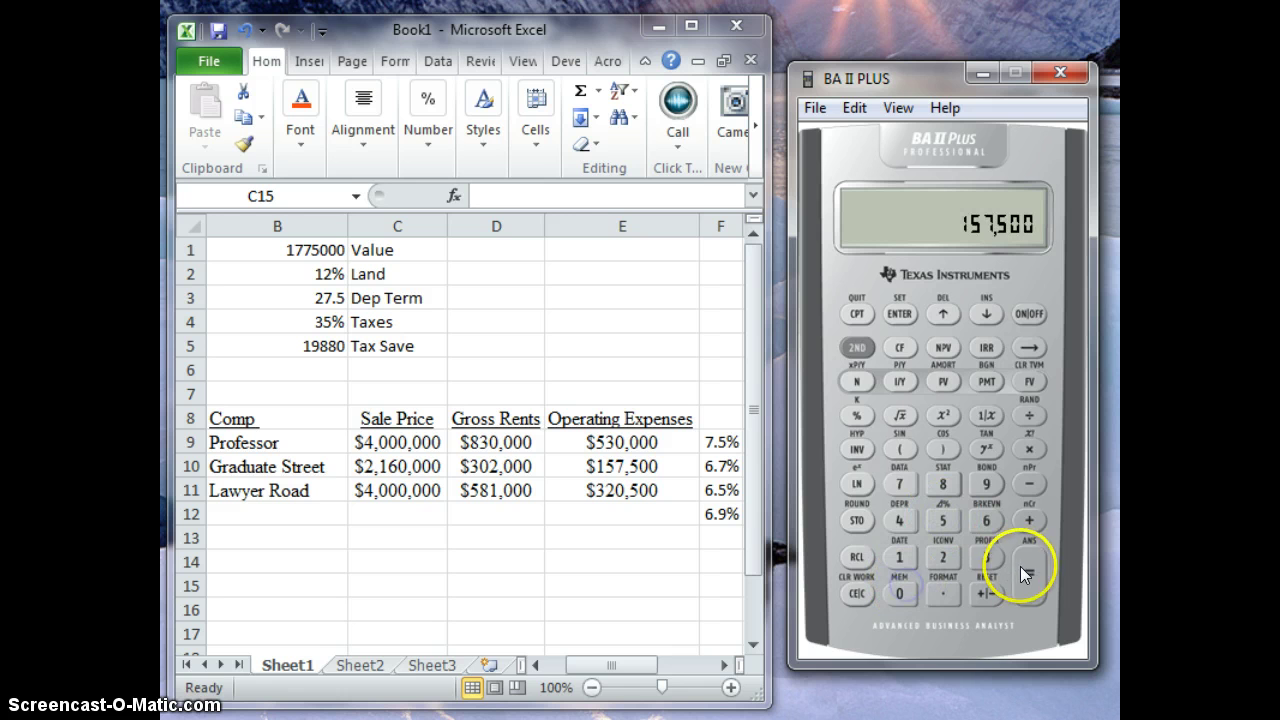
click(1027, 572)
Divide the net income by the 2,160,000 sale price to get Graduate Street's cap rate, and clear the calculator
click(979, 483)
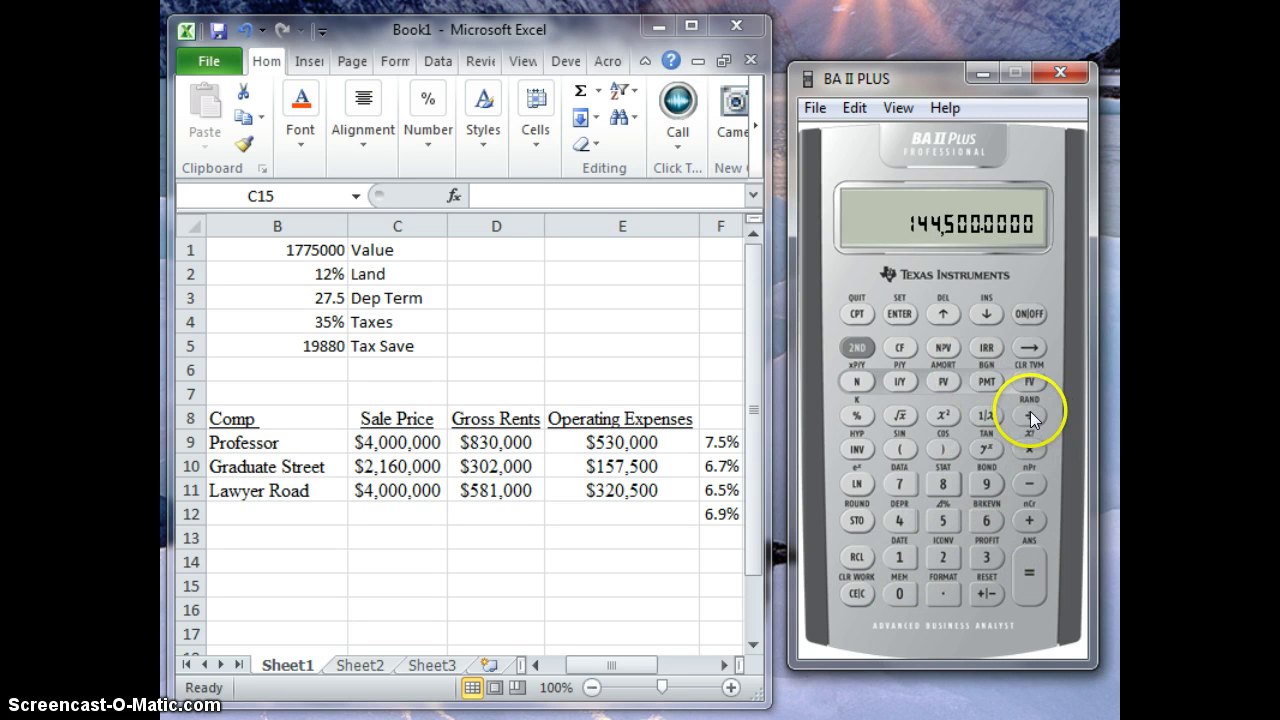
click(906, 542)
click(948, 557)
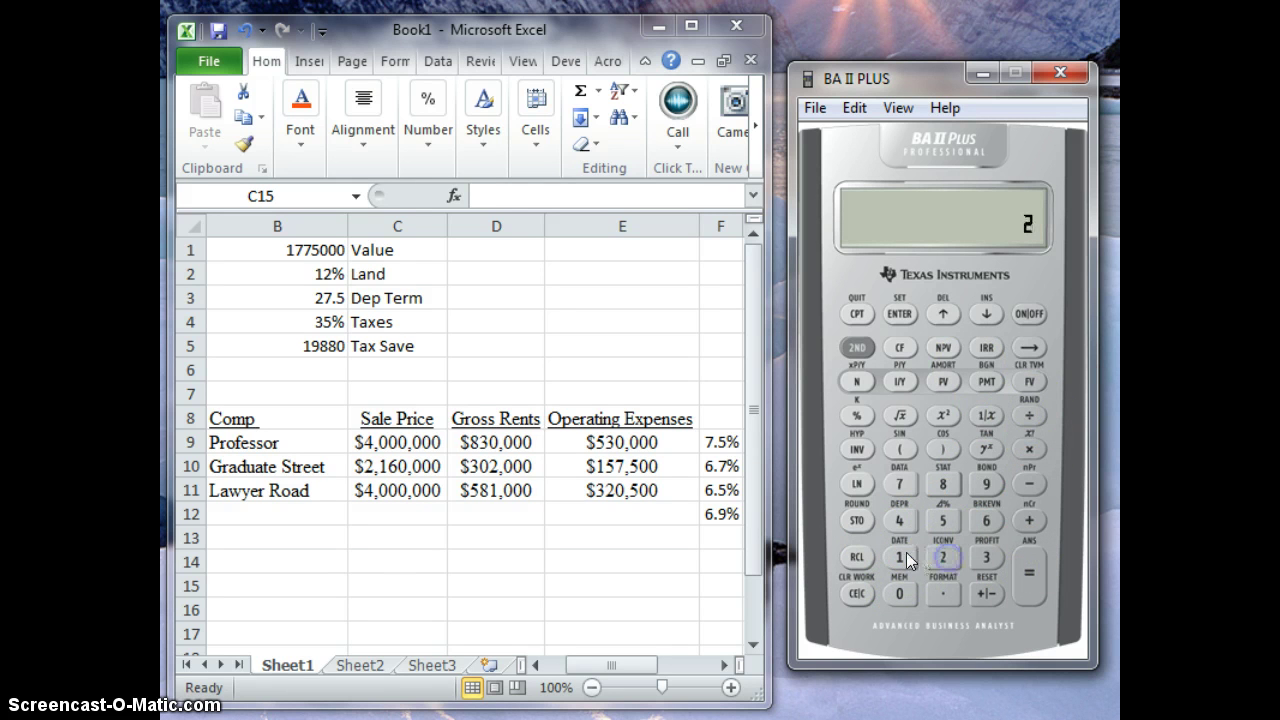
click(906, 552)
click(980, 514)
click(900, 591)
click(900, 591)
click(900, 591)
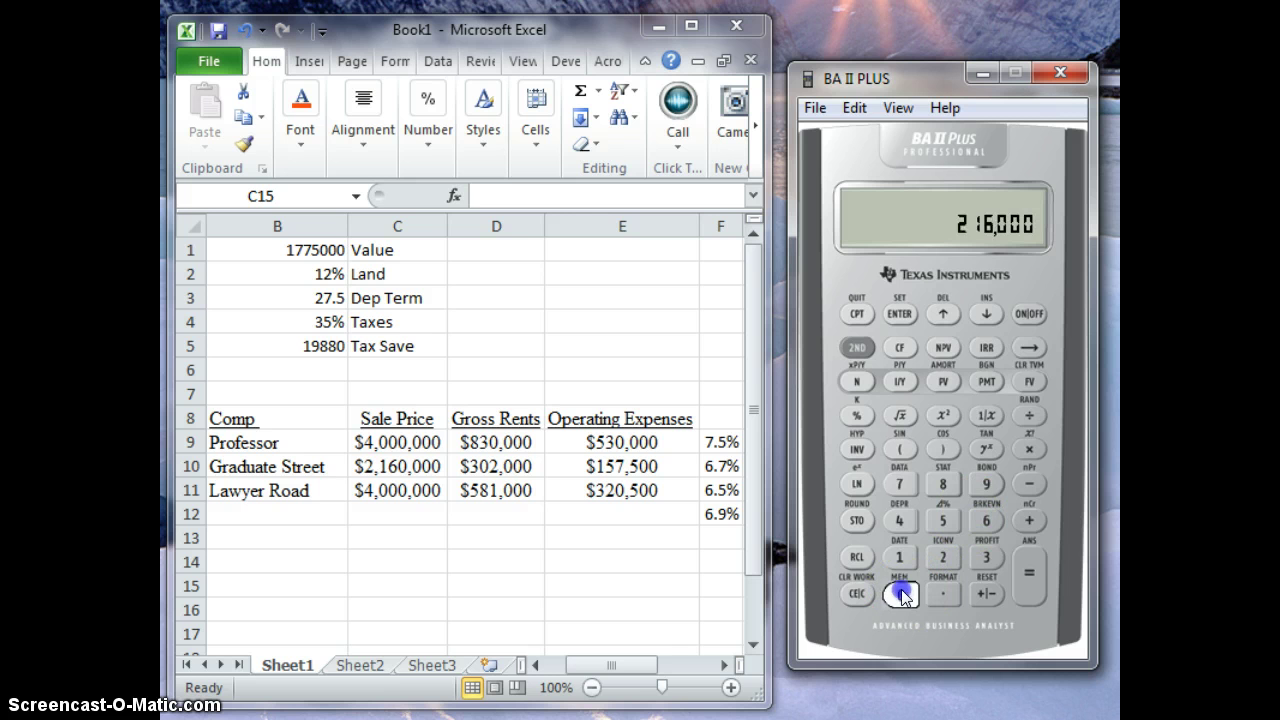
click(900, 591)
click(1029, 572)
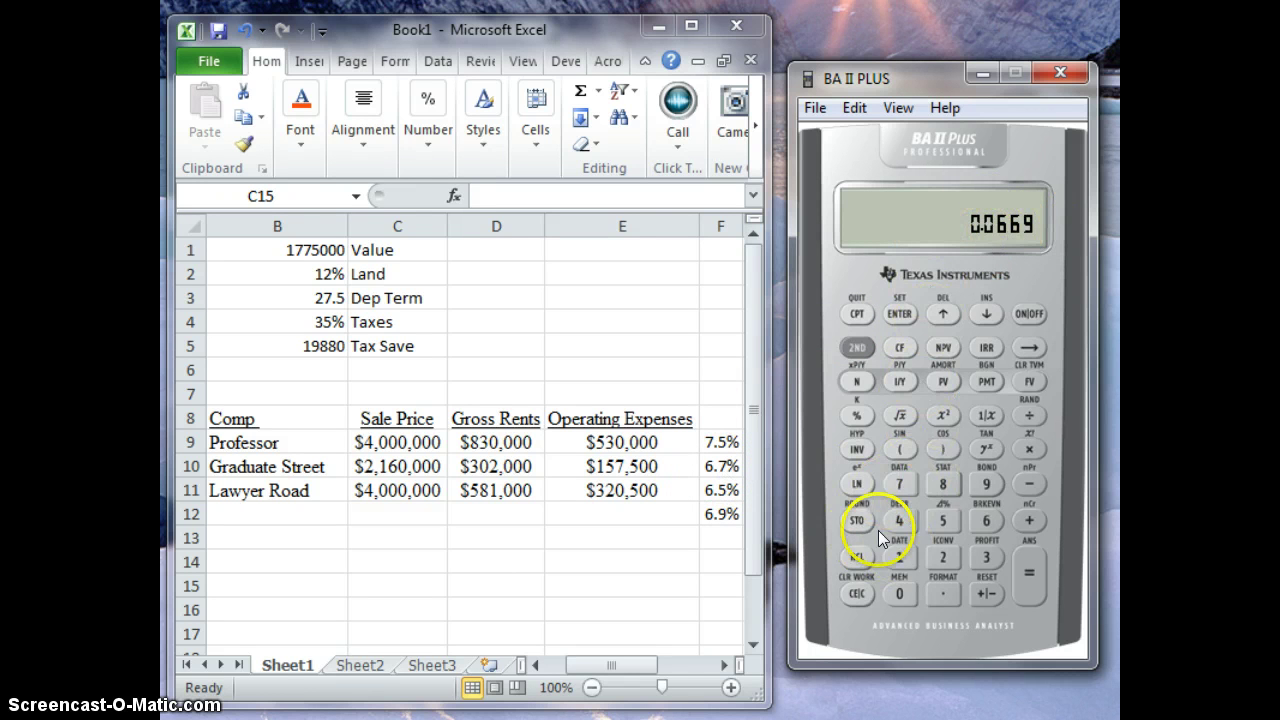
click(856, 595)
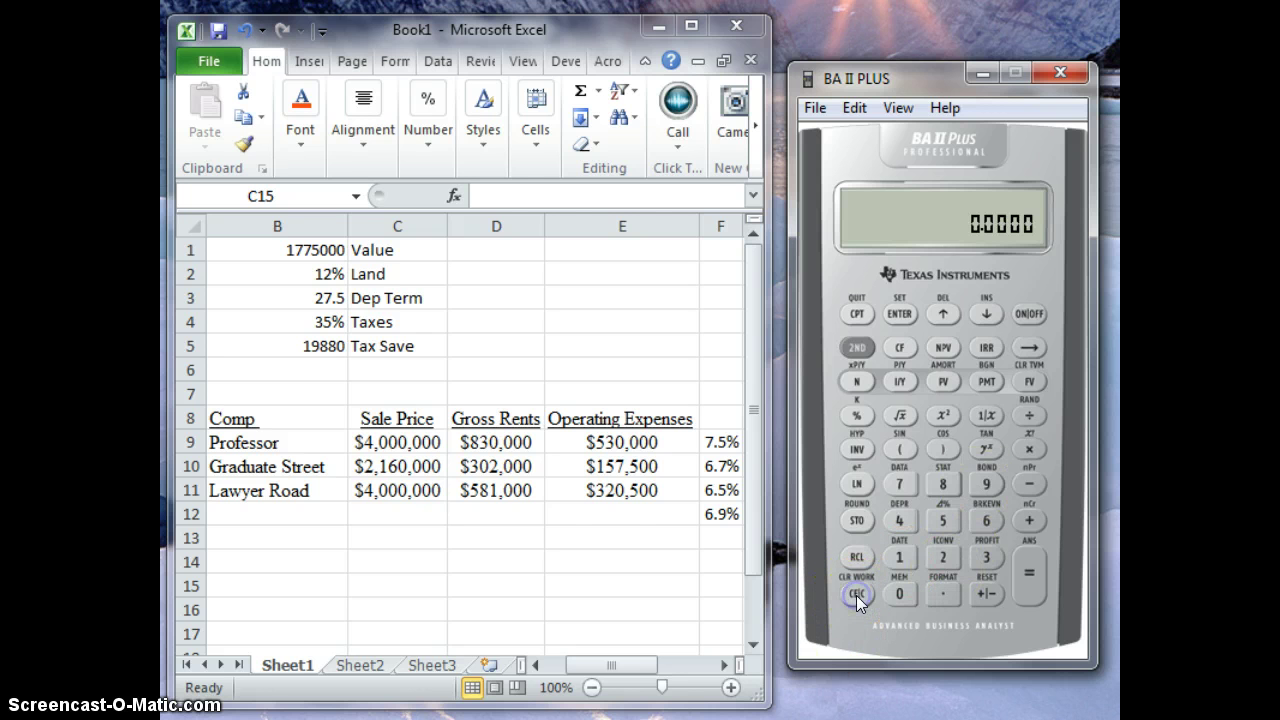
click(945, 525)
click(899, 557)
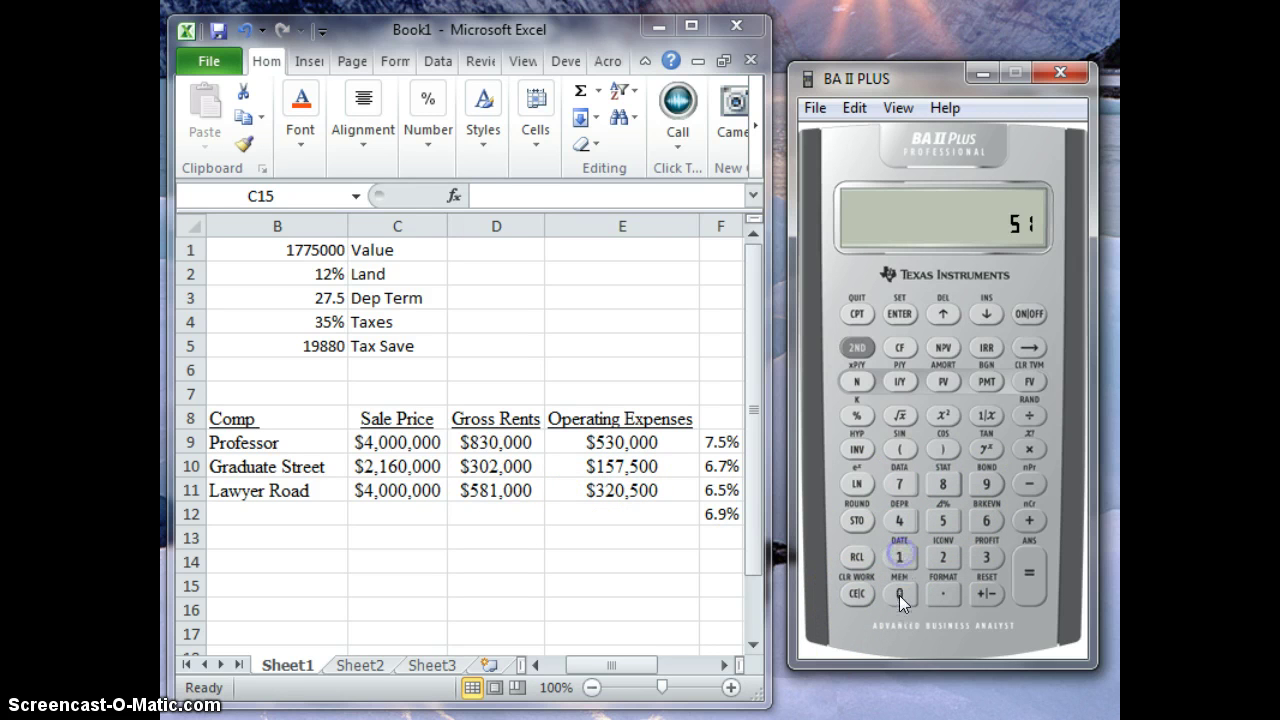
double_click(899, 595)
click(899, 595)
click(1029, 484)
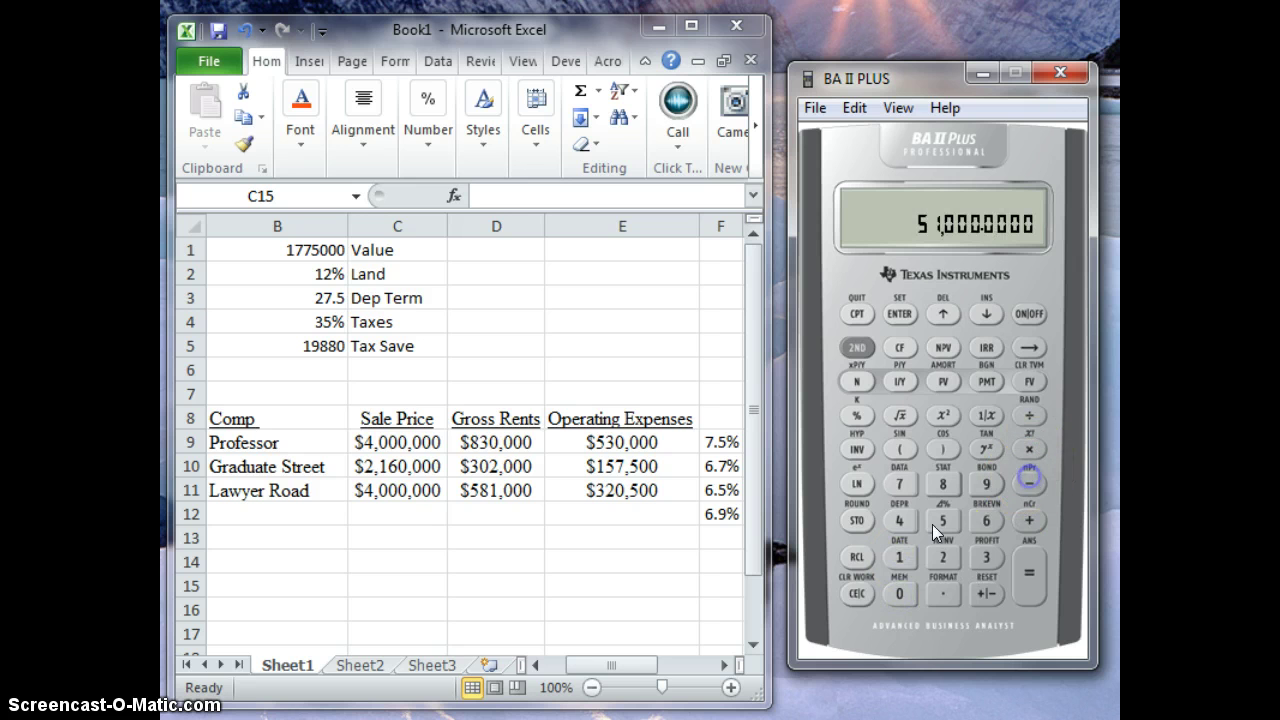
click(986, 557)
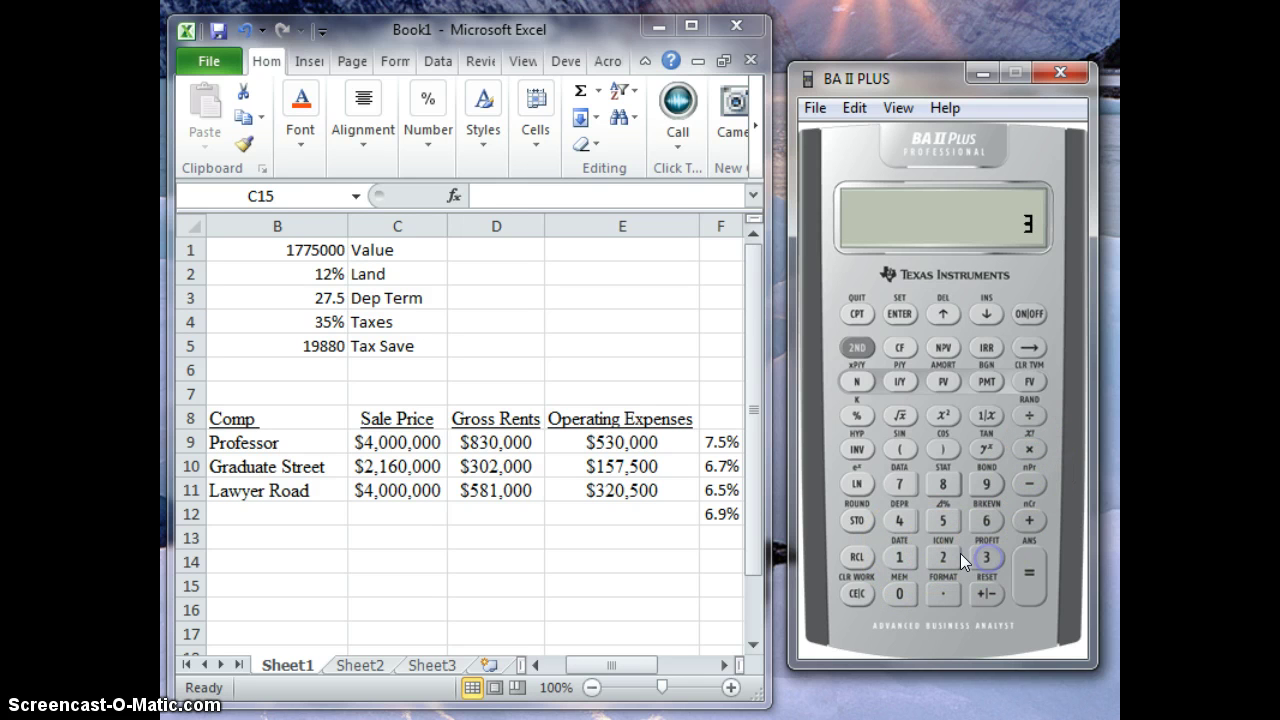
click(943, 557)
click(899, 595)
click(942, 520)
double_click(899, 595)
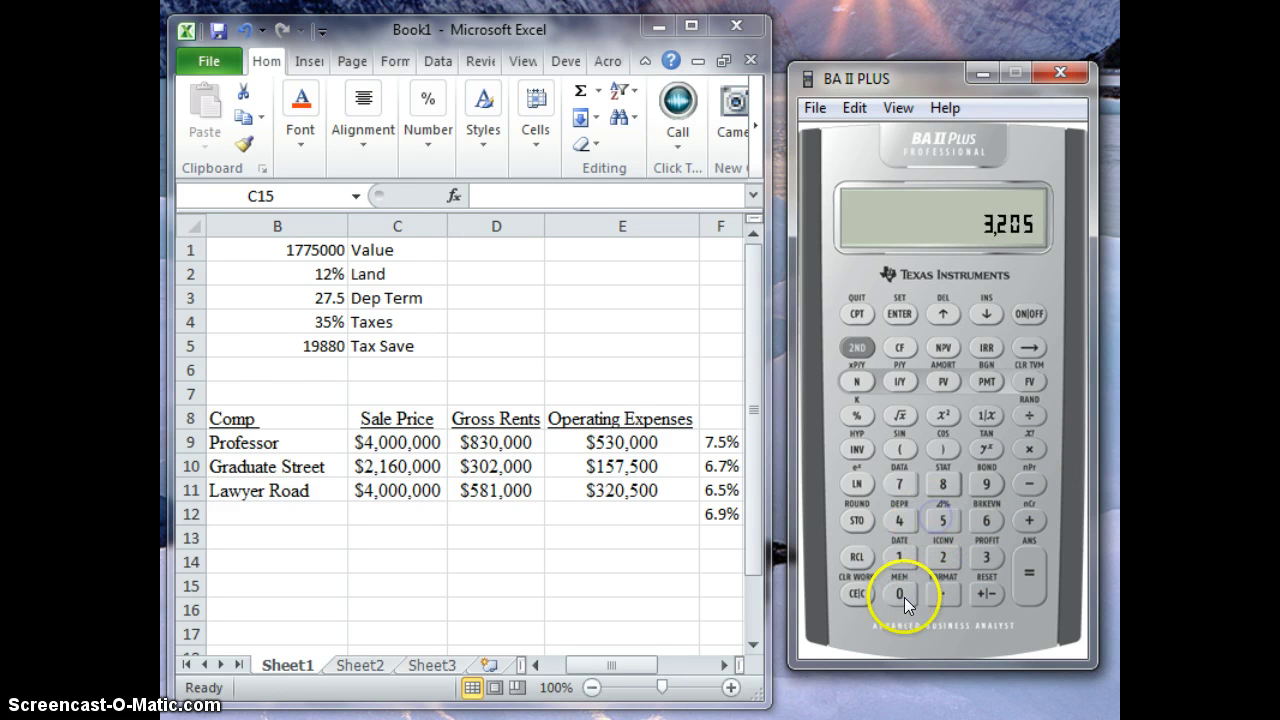
click(1021, 572)
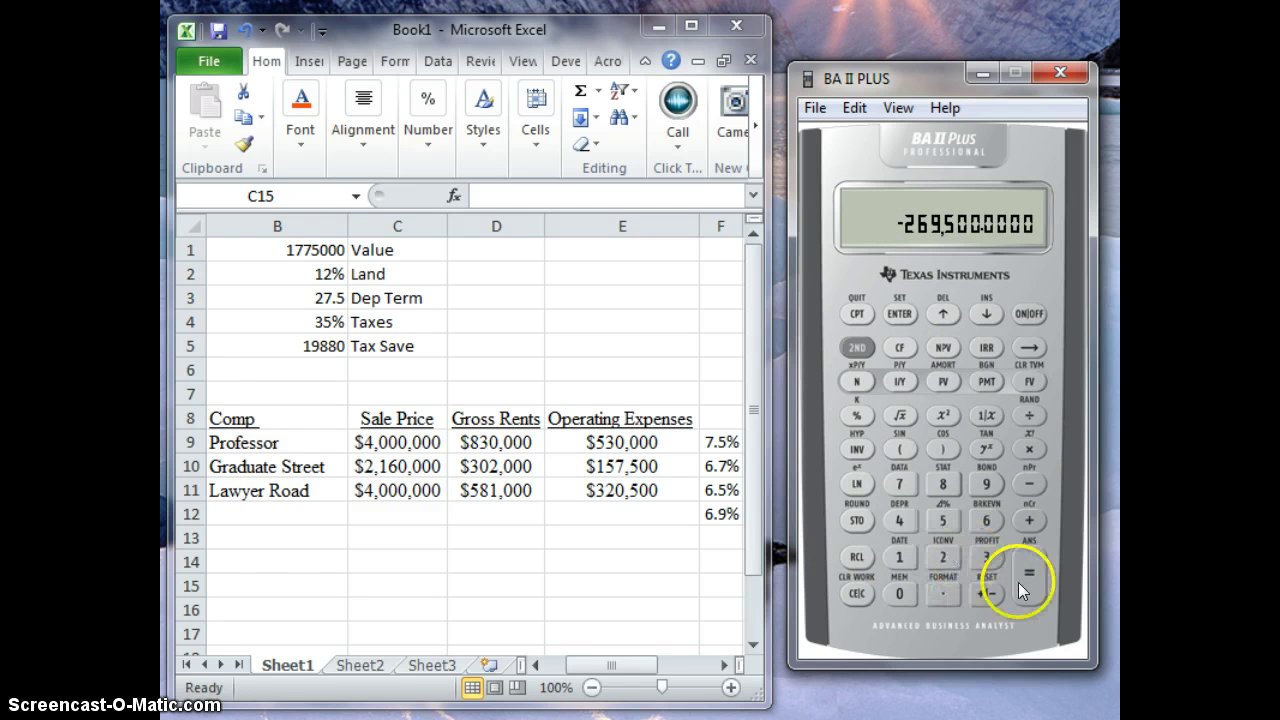
click(856, 594)
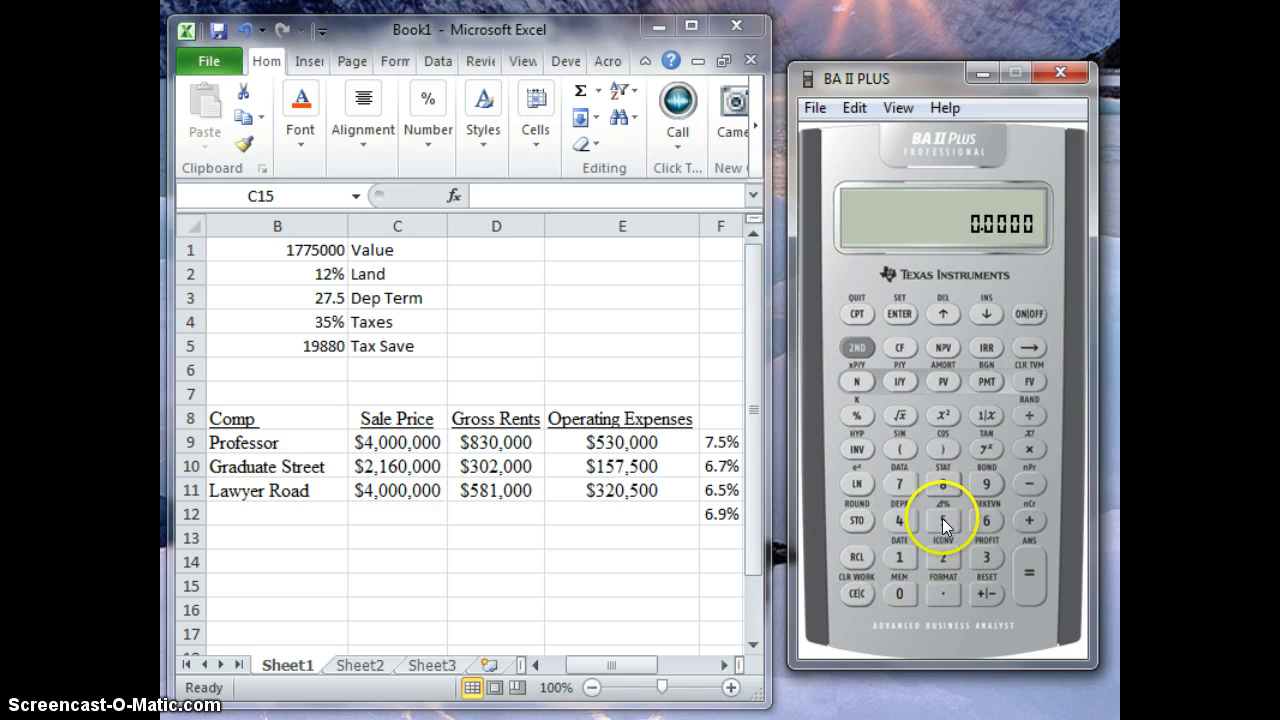
Subtract 320,500 from 581,000 to calculate the Lawyer Road comp's net operating income
click(942, 518)
click(943, 484)
click(899, 557)
click(899, 594)
click(899, 594)
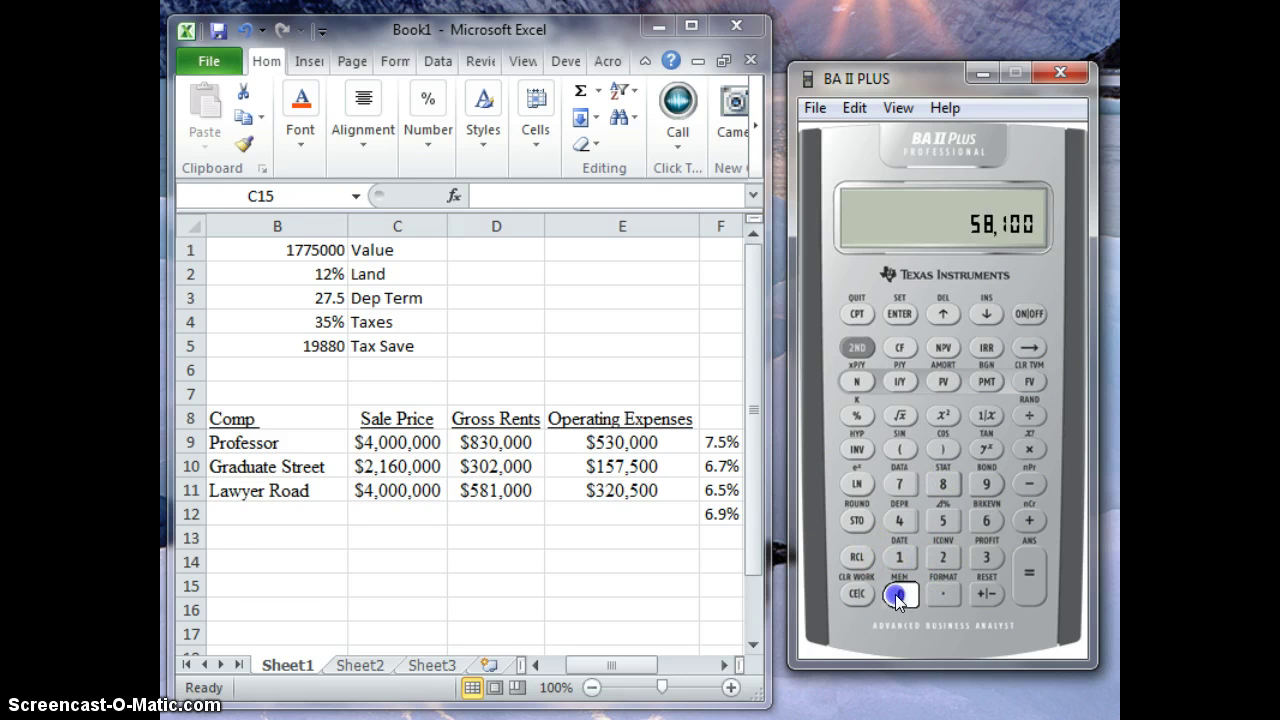
click(899, 594)
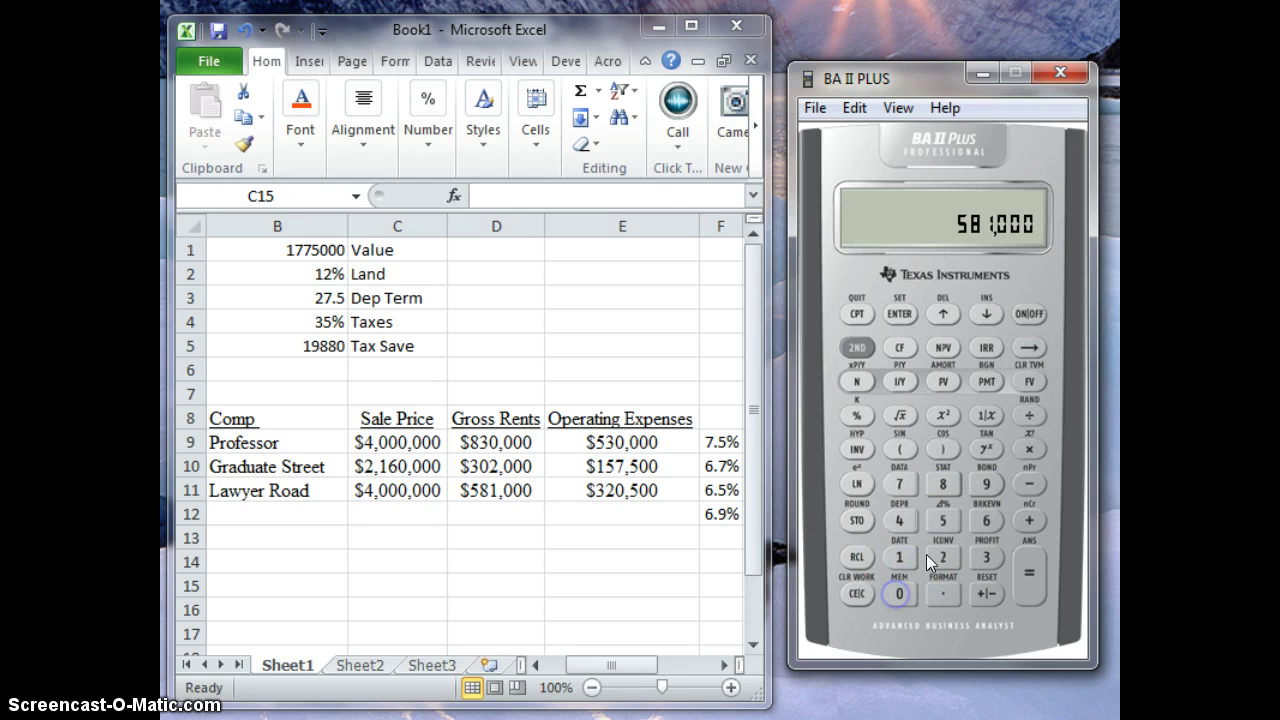
click(1030, 488)
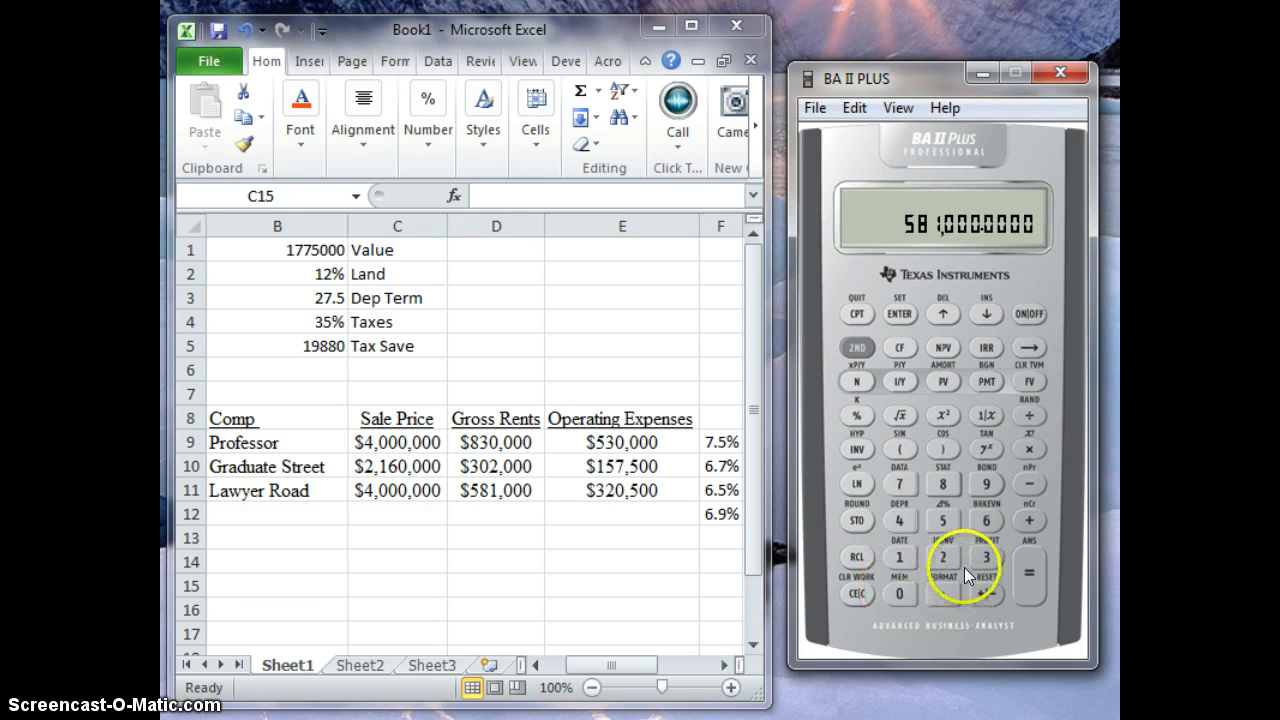
click(983, 558)
click(943, 557)
click(899, 594)
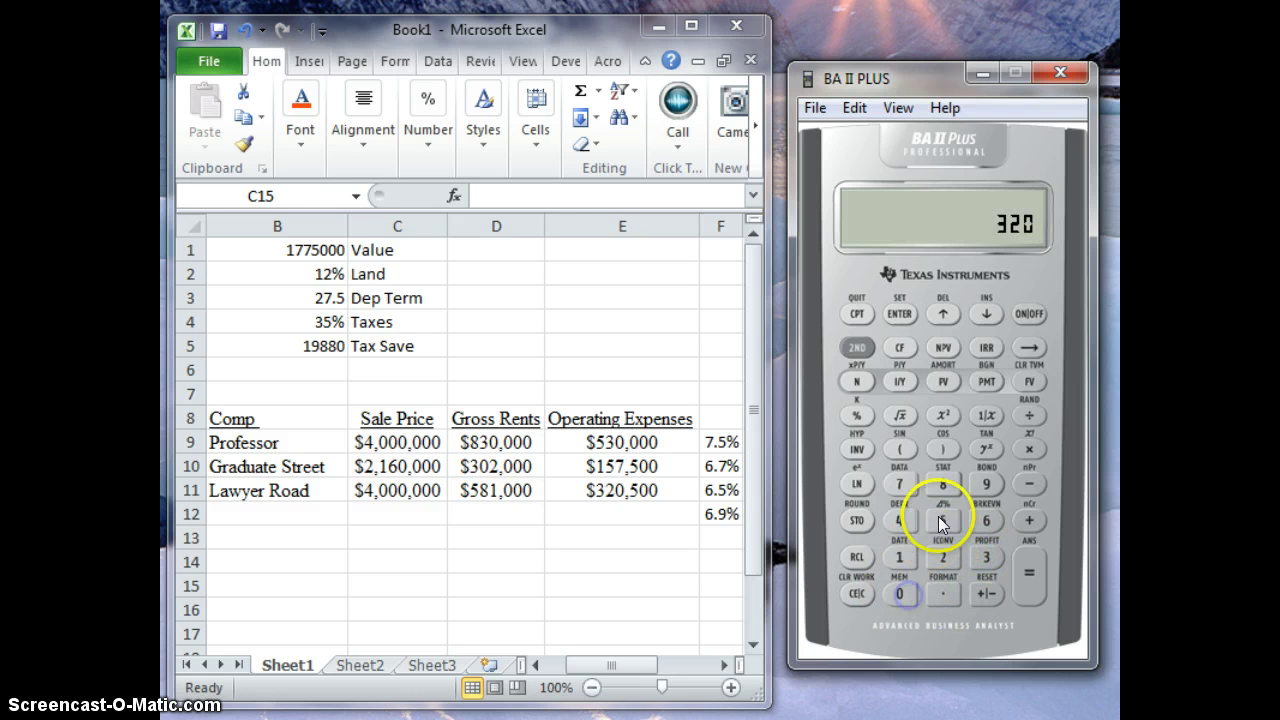
click(943, 520)
click(899, 594)
click(899, 594)
click(1029, 572)
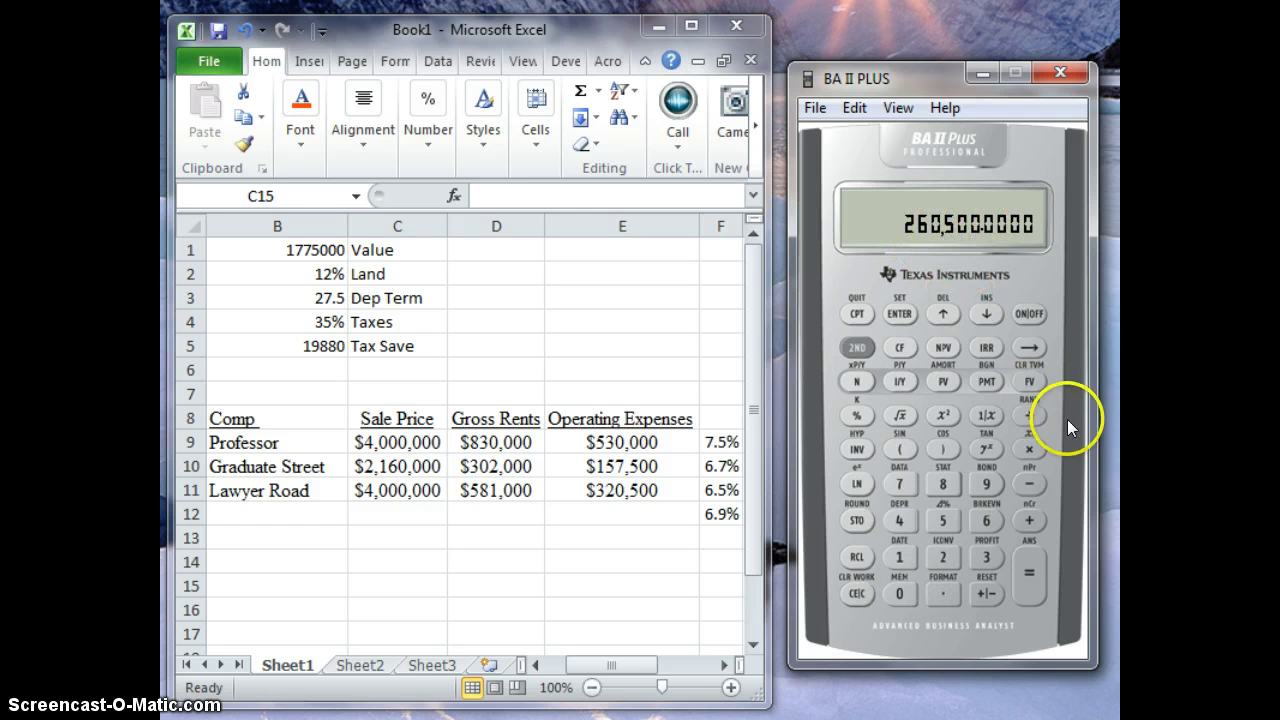
Divide the net income by the 4,000,000 sale price to calculate Lawyer Road's cap rate
click(1031, 416)
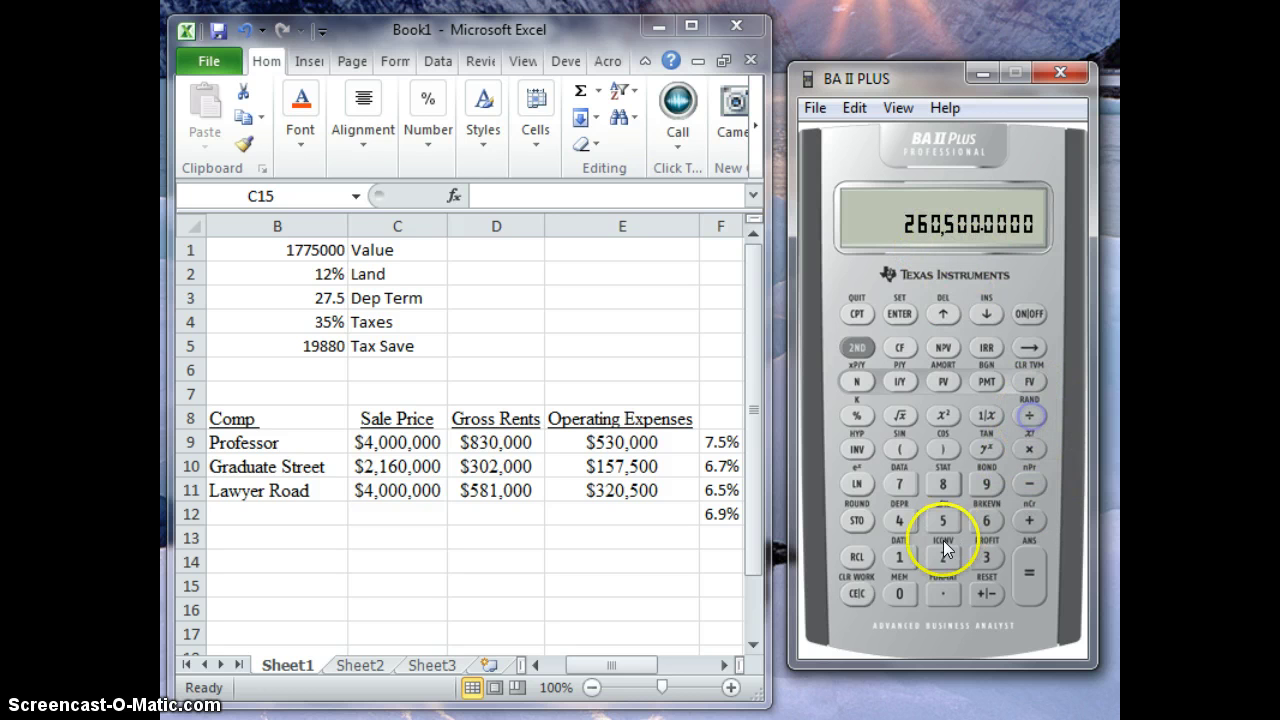
click(897, 522)
click(899, 594)
click(899, 594)
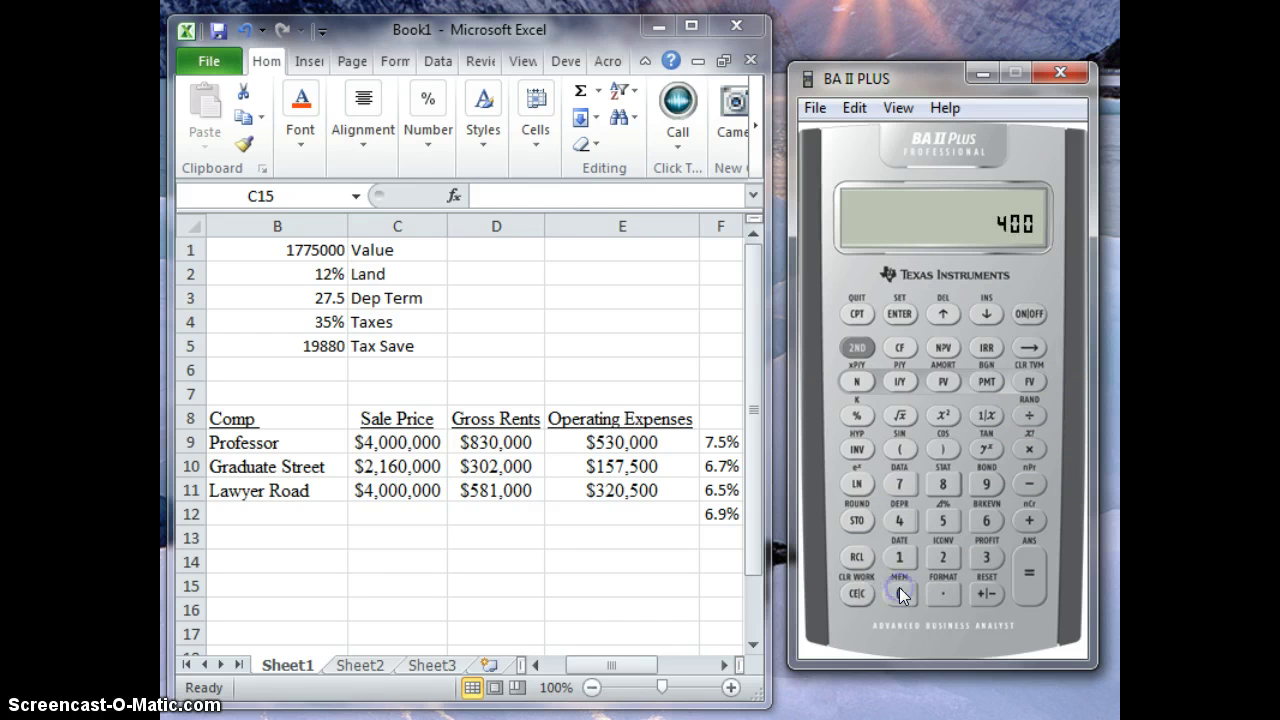
click(899, 594)
click(899, 594)
click(899, 594)
click(899, 594)
click(1031, 574)
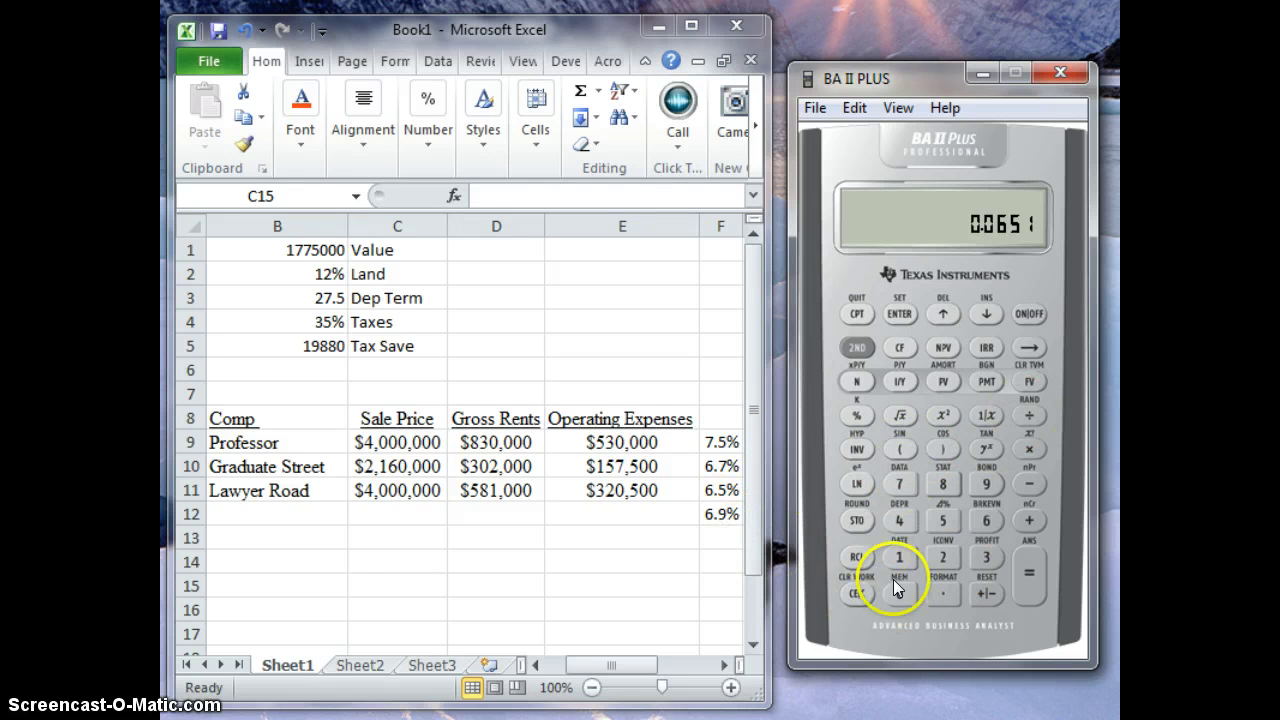
Clear the calculator and enter 6.9 as the comps' average cap rate
click(857, 593)
text(6.9)
key(Return)
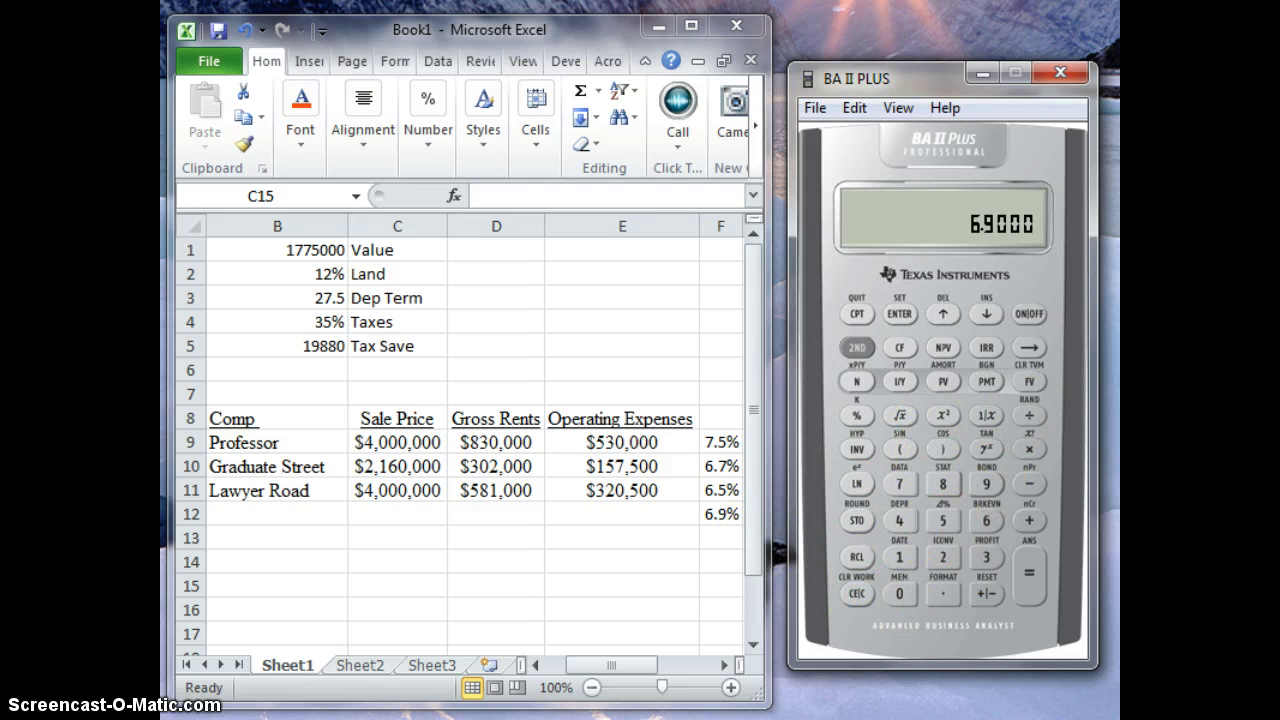